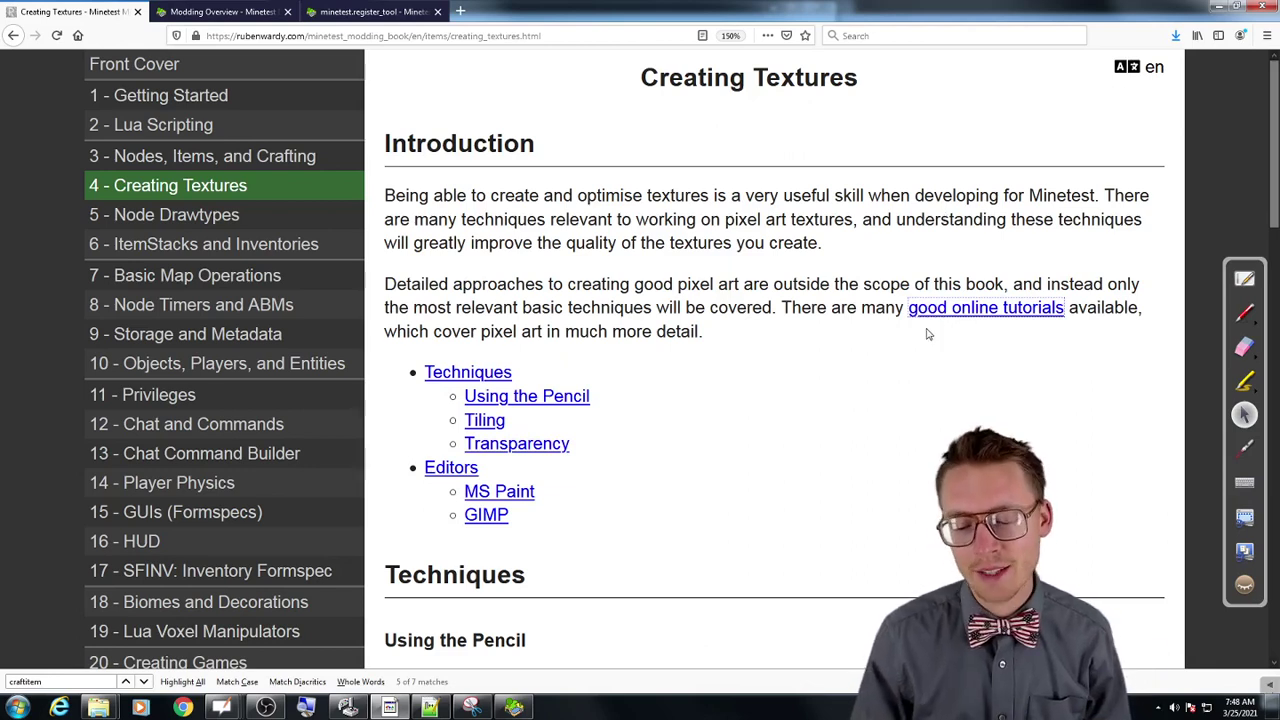
# Open the linked online pixel art tutorial in a new tab, look through its 16×16 drawing stages, and close it.
pyautogui.rightClick(979, 311)
pyautogui.click(1020, 317)
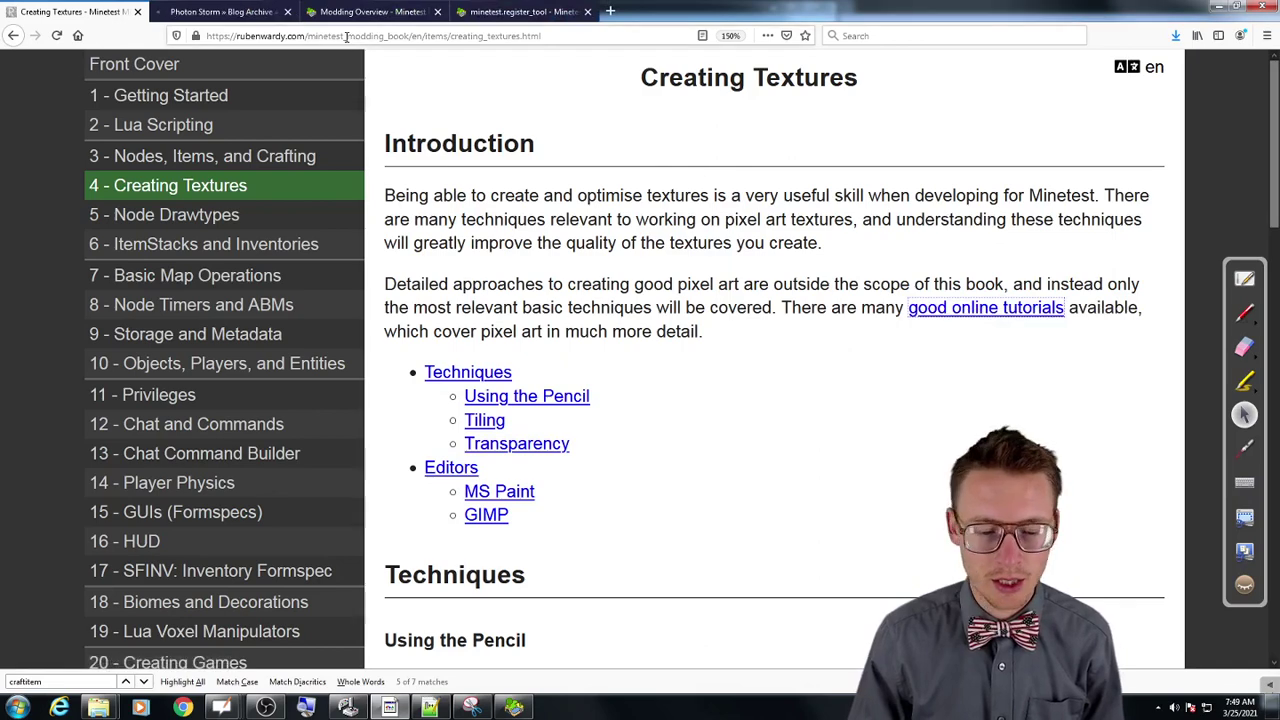
pyautogui.click(207, 14)
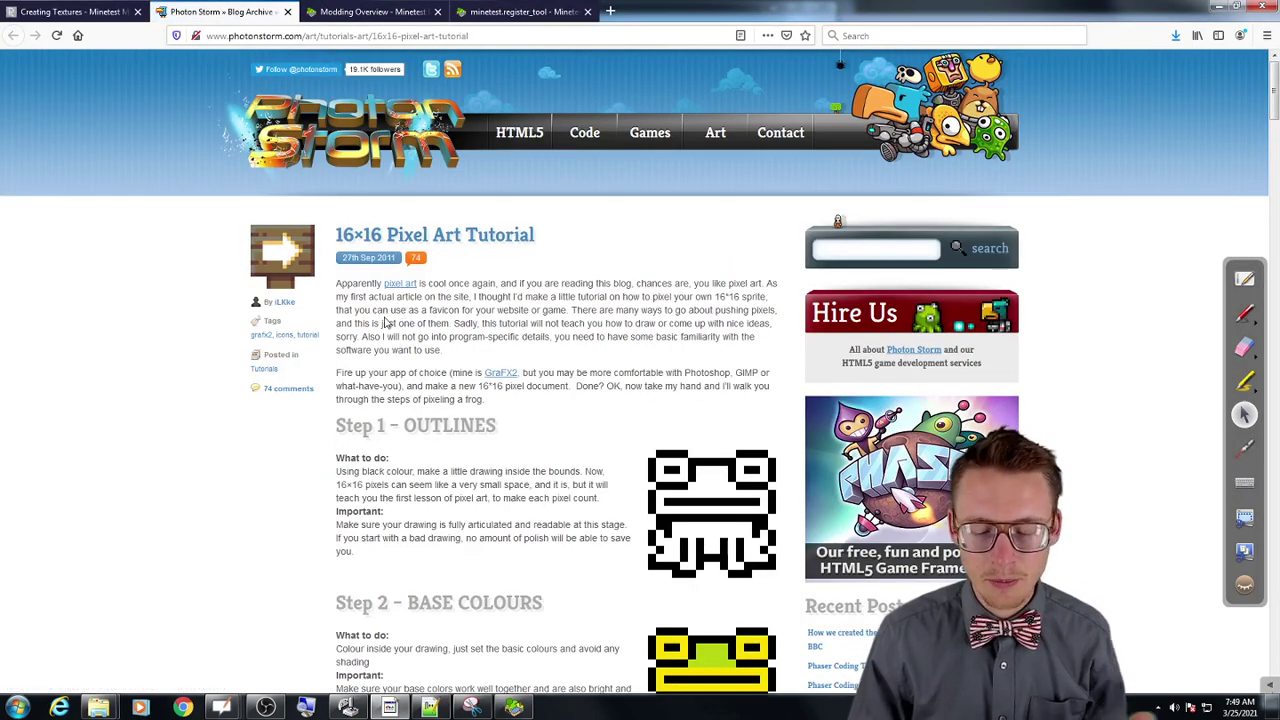
pyautogui.scroll(-2, 382, 318)
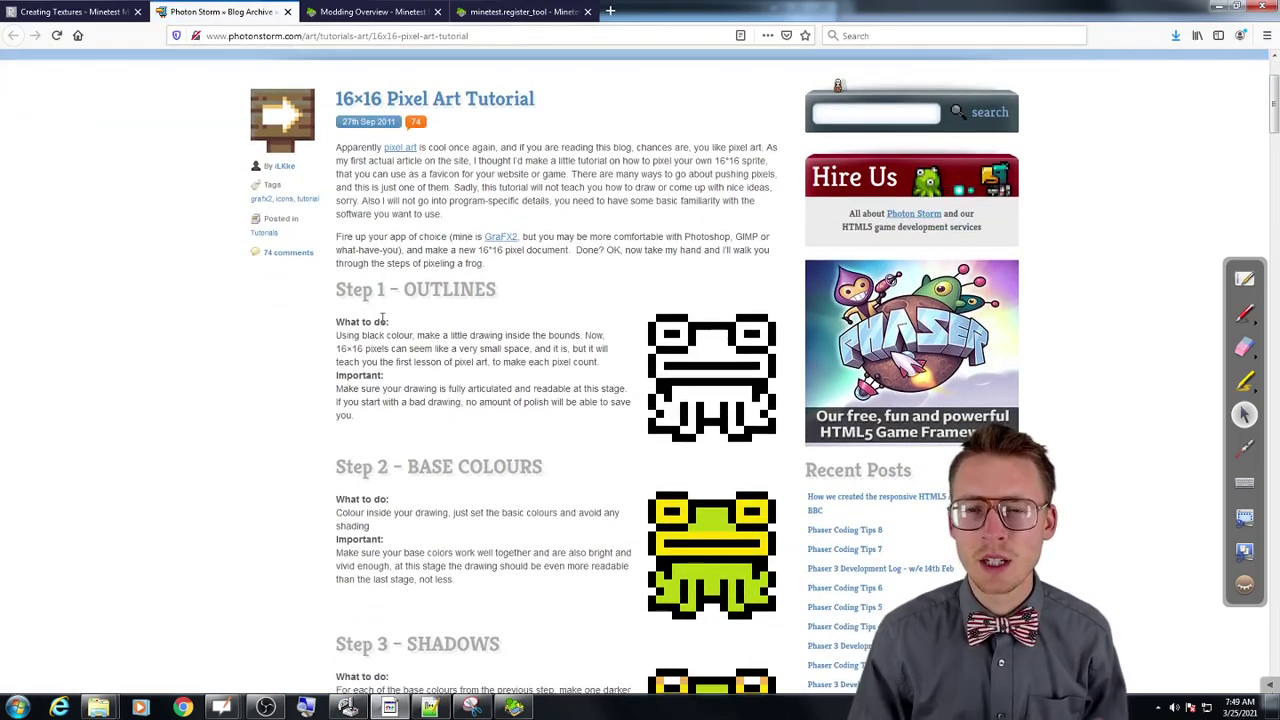
pyautogui.scroll(-5, 382, 318)
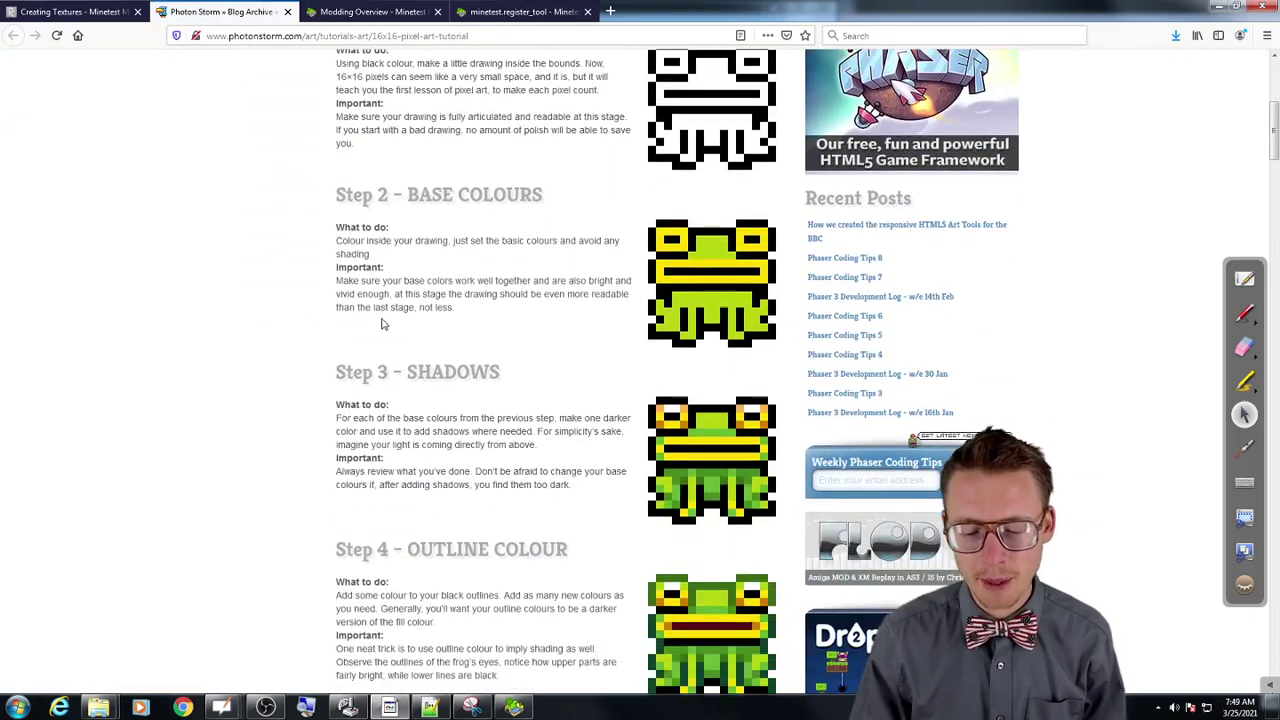
pyautogui.scroll(4, 382, 322)
pyautogui.scroll(3, 382, 322)
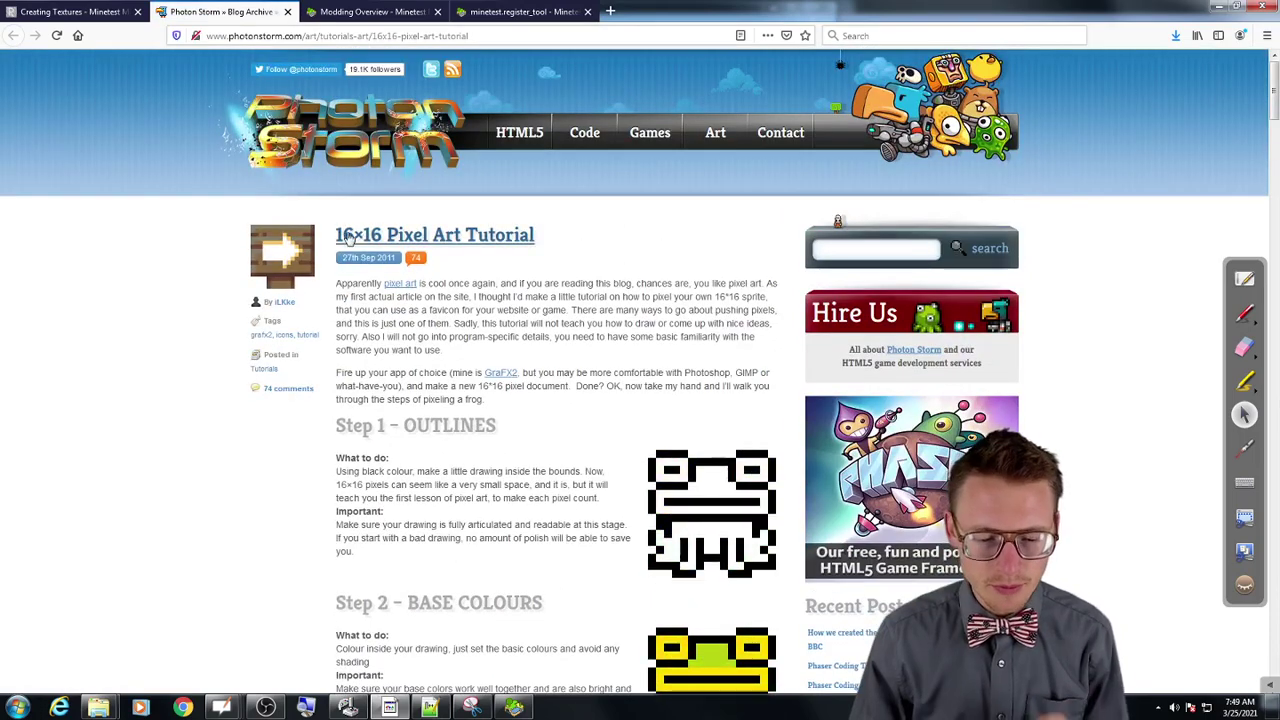
pyautogui.click(288, 12)
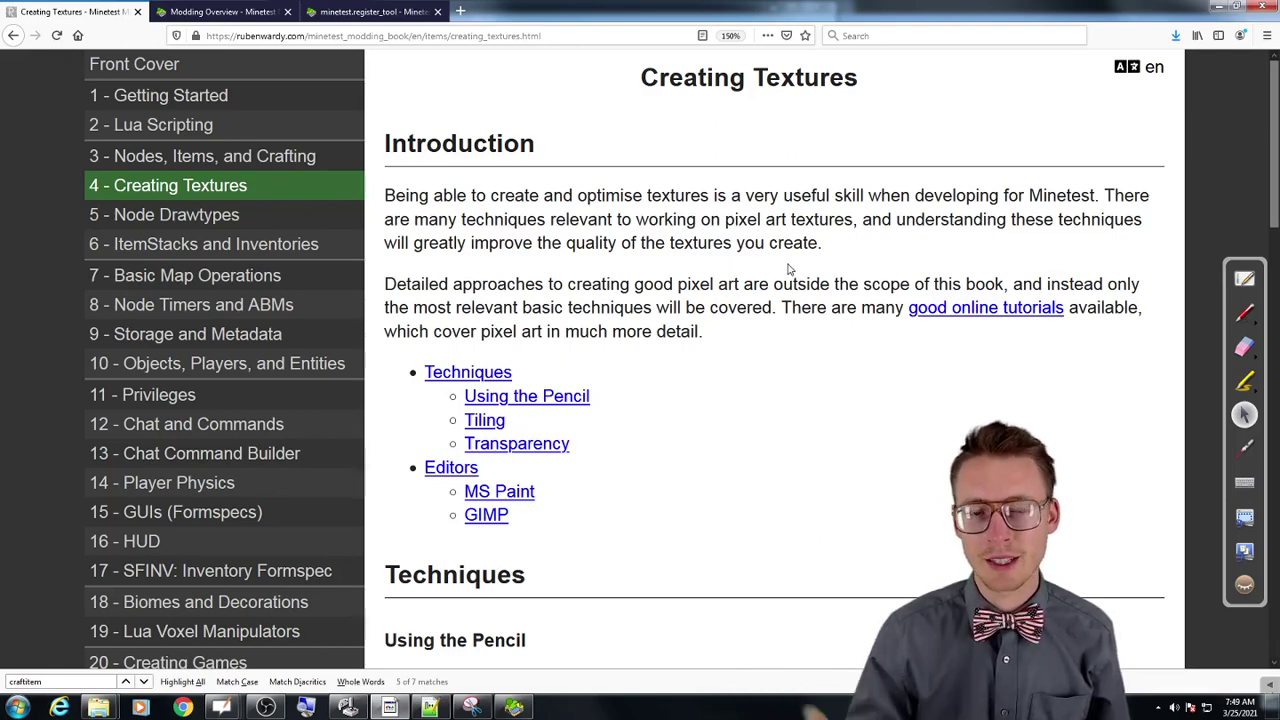
pyautogui.press('super')
pyautogui.write('pia')
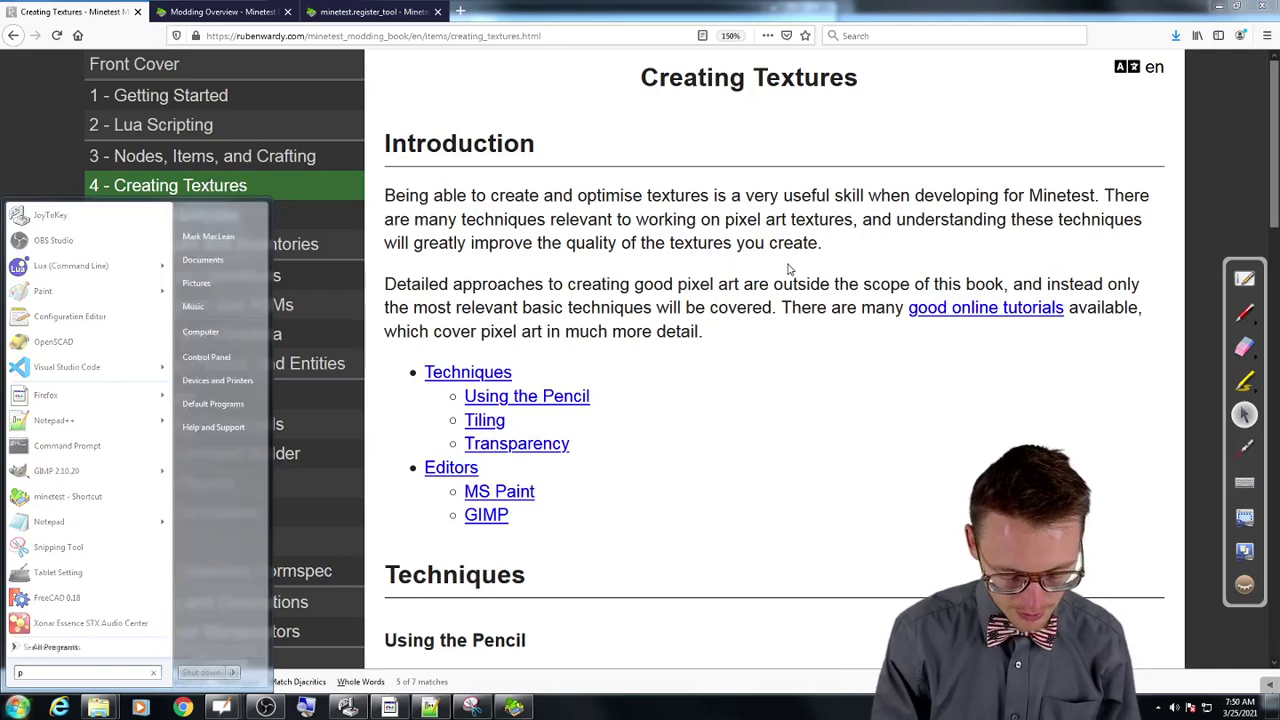
pyautogui.press('BackSpace')
pyautogui.press('BackSpace')
pyautogui.press('BackSpace')
pyautogui.write('paint')
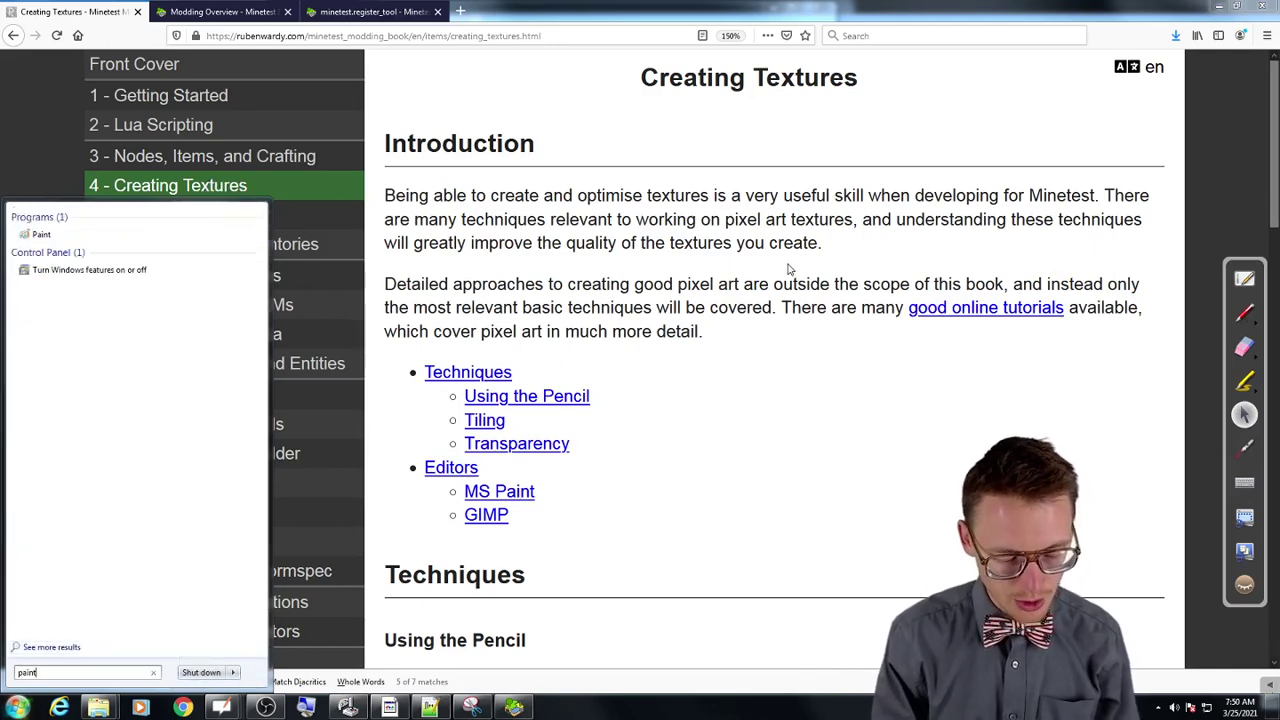
pyautogui.press('Return')
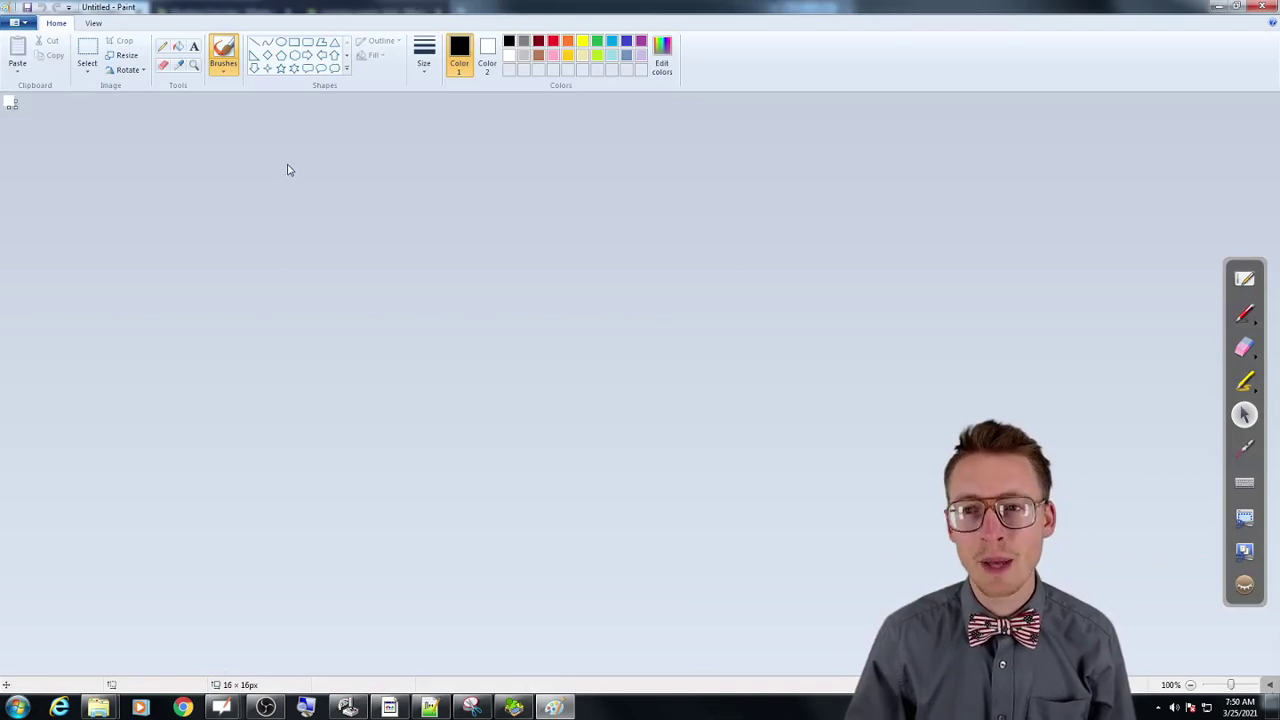
pyautogui.click(1262, 6)
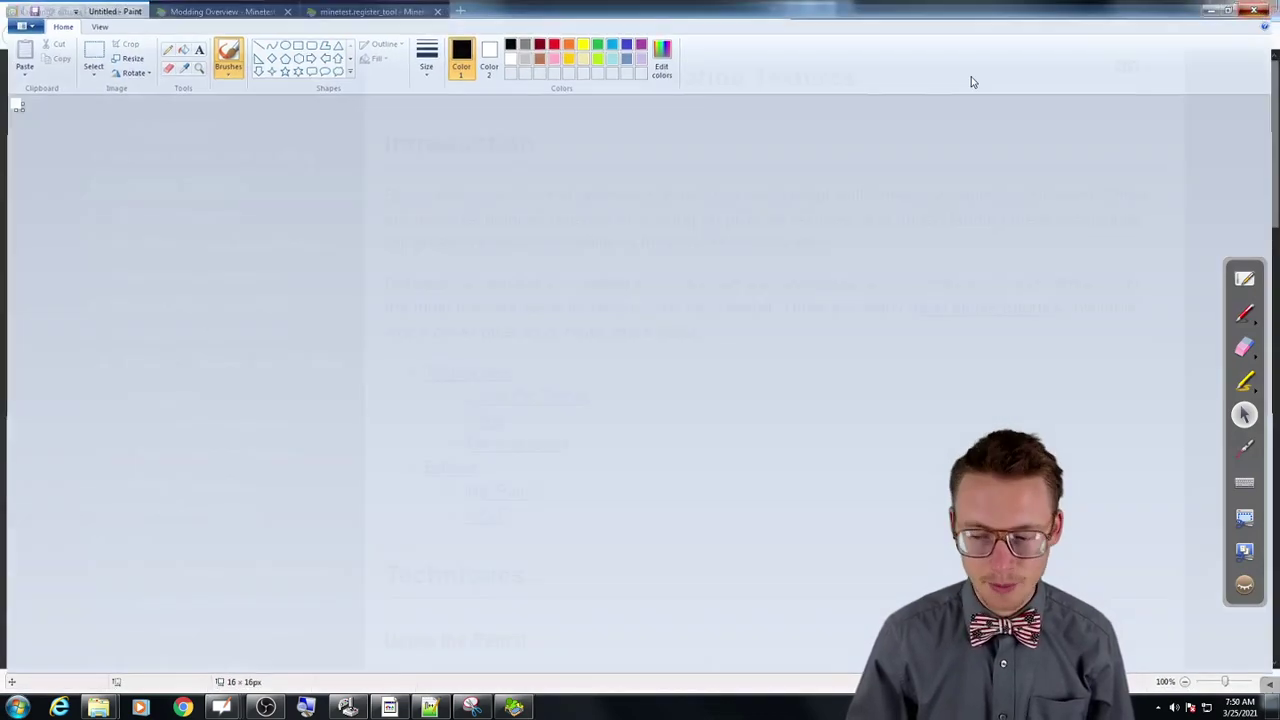
# Launch Paint from the Windows program search.
pyautogui.press('super')
pyautogui.write('paint')
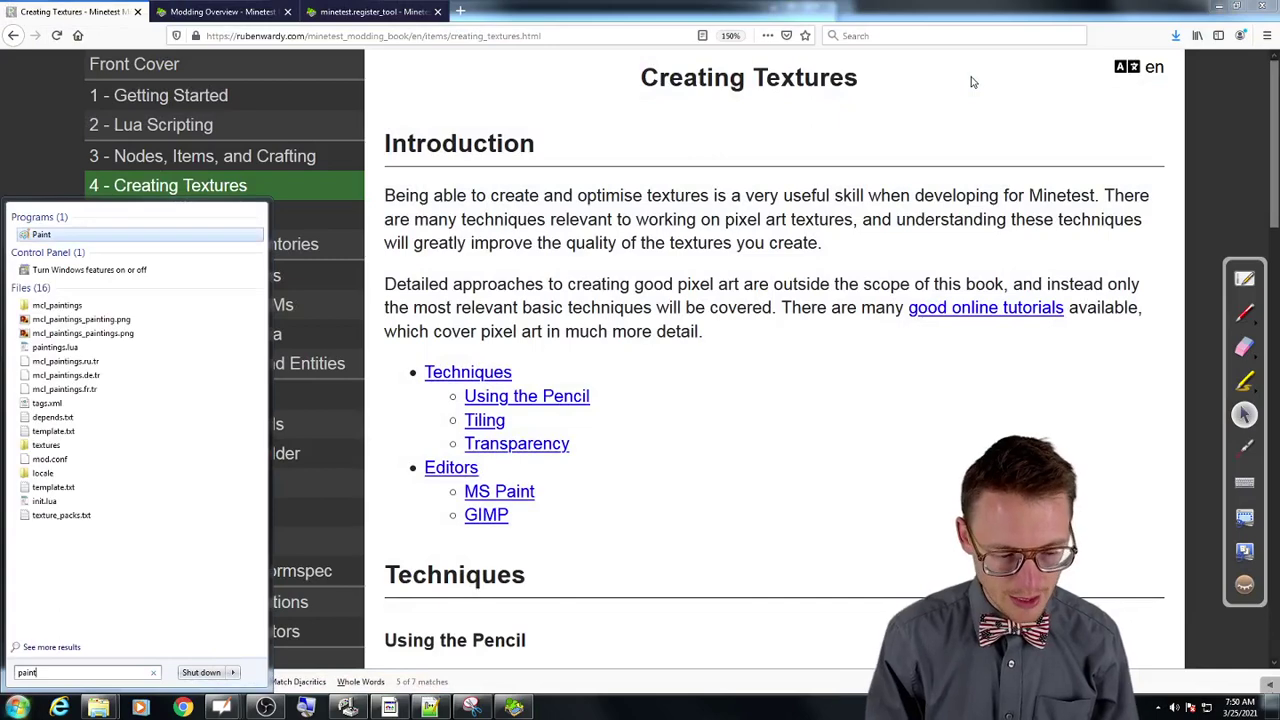
pyautogui.press('Return')
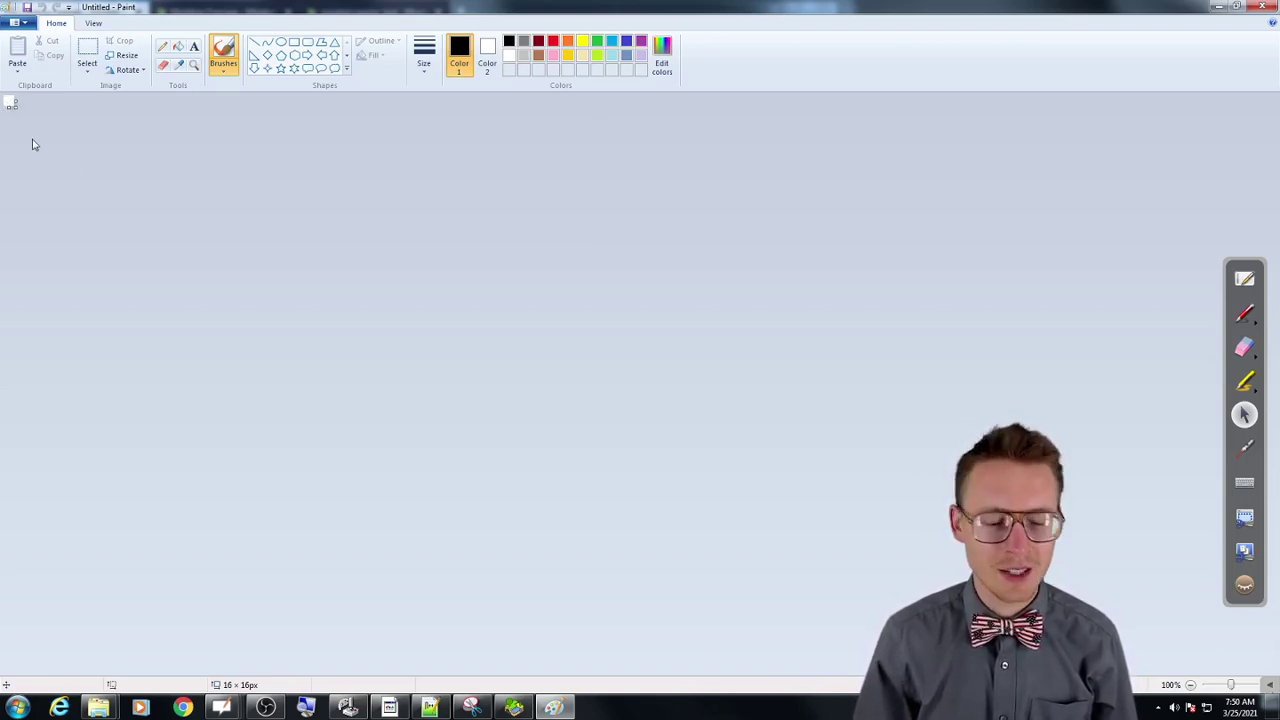
# Stretch the blank canvas to about 1531 × 736 px, and set its image properties to 16 px wide by 16 px high.
pyautogui.moveTo(22, 110); pyautogui.dragTo(1024, 588)
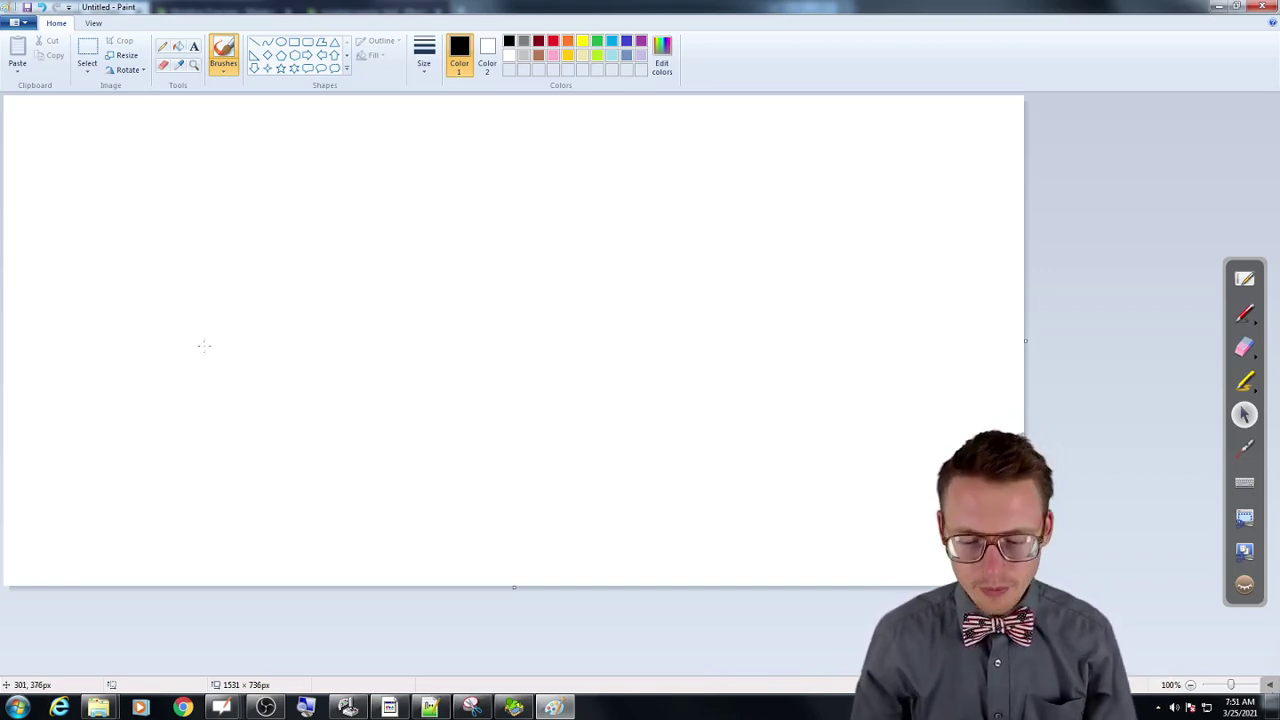
pyautogui.hotkey('ctrl', 'e')
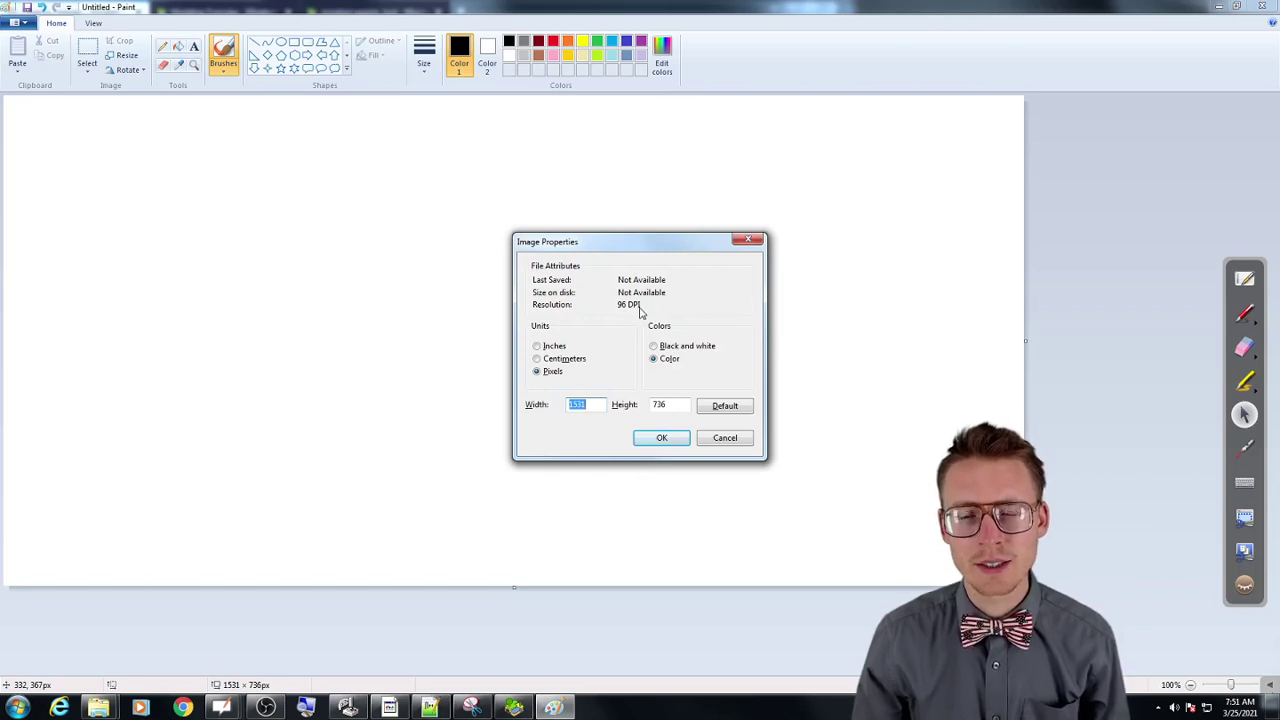
pyautogui.click(594, 404)
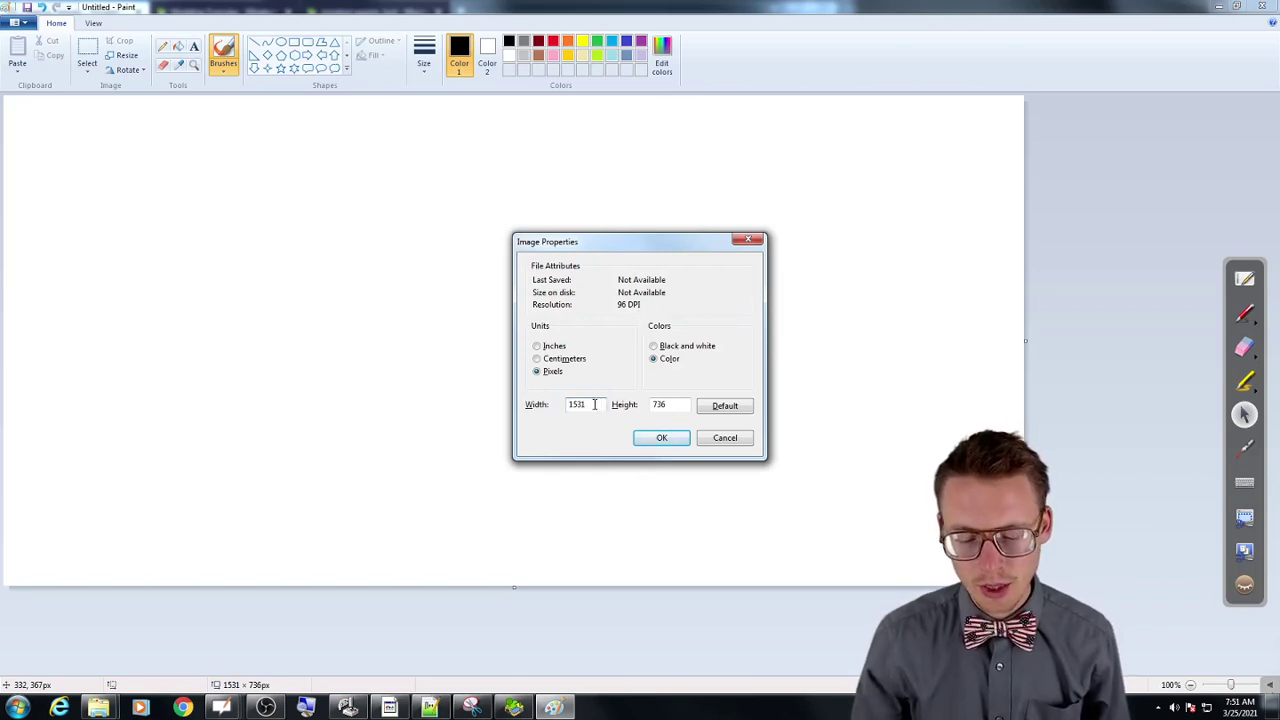
pyautogui.doubleClick(594, 404)
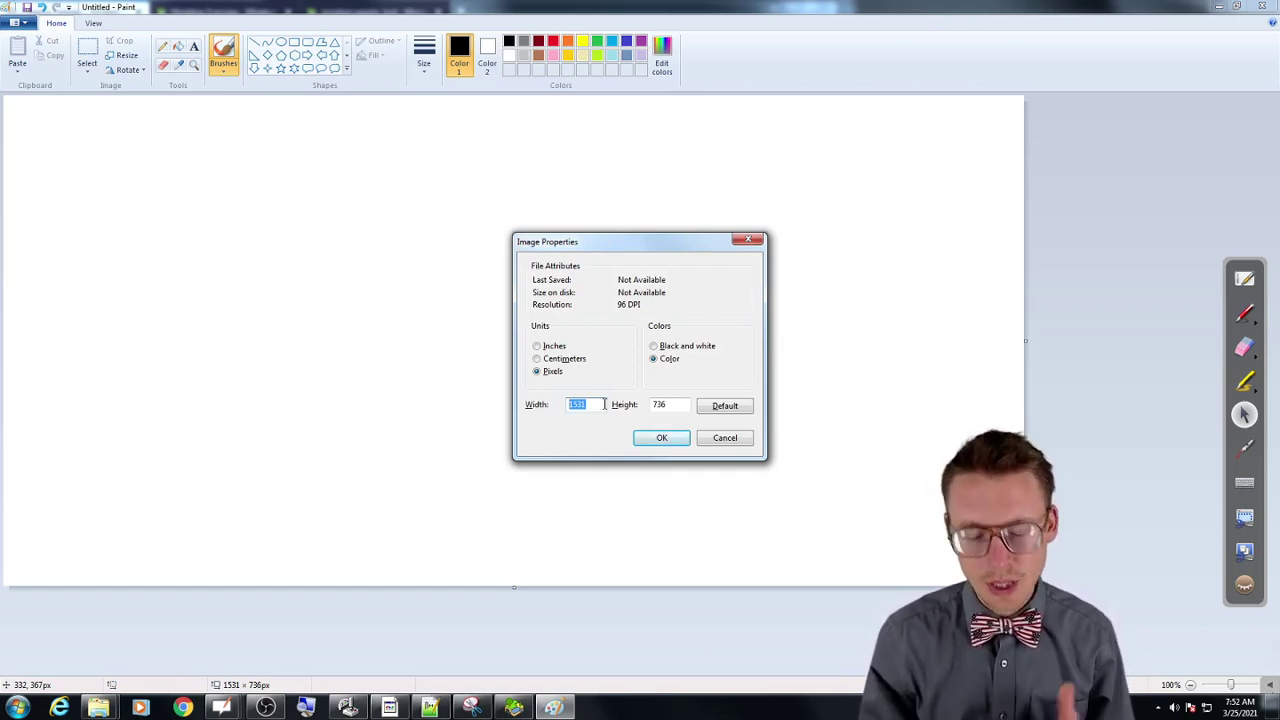
pyautogui.write('16')
pyautogui.press('Tab')
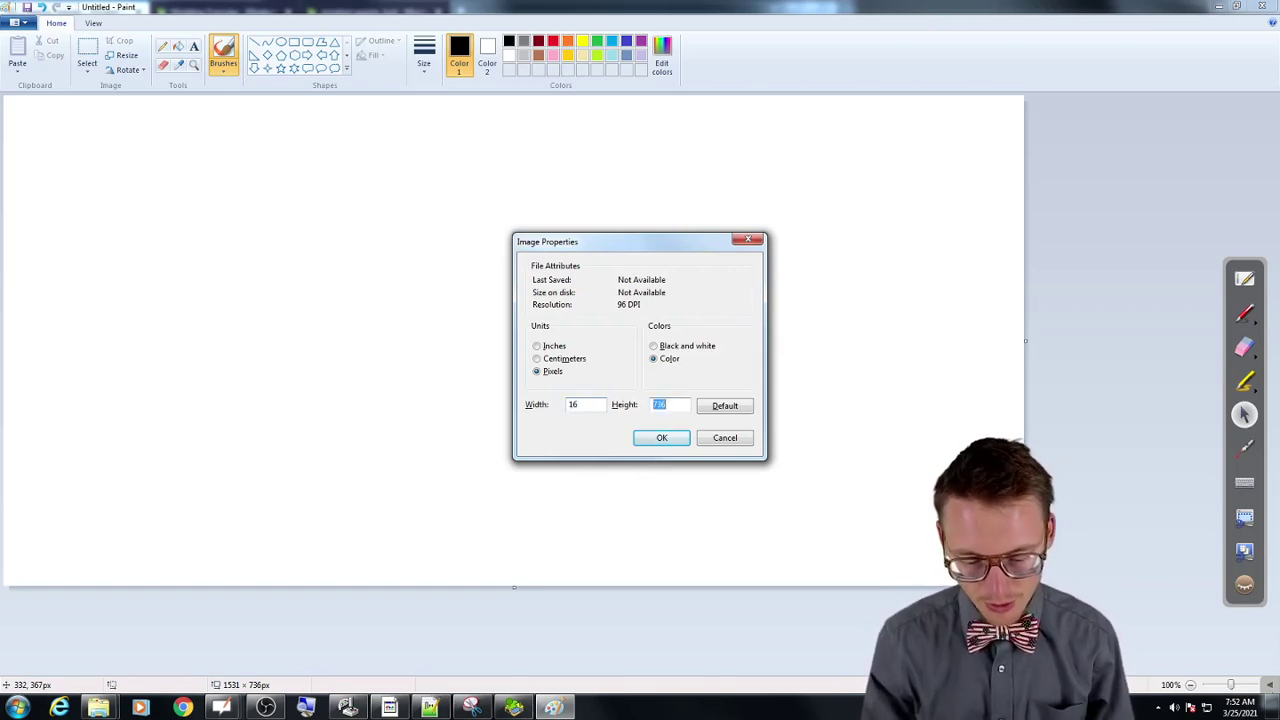
pyautogui.write('16')
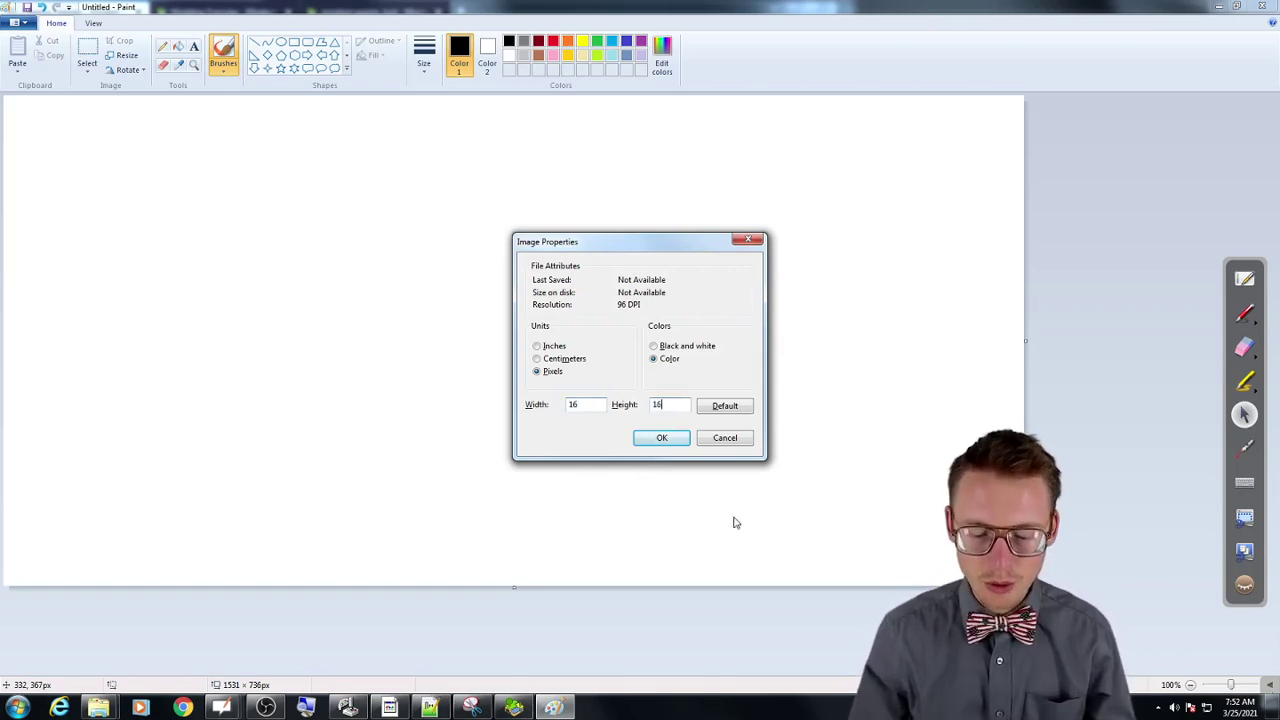
pyautogui.click(655, 438)
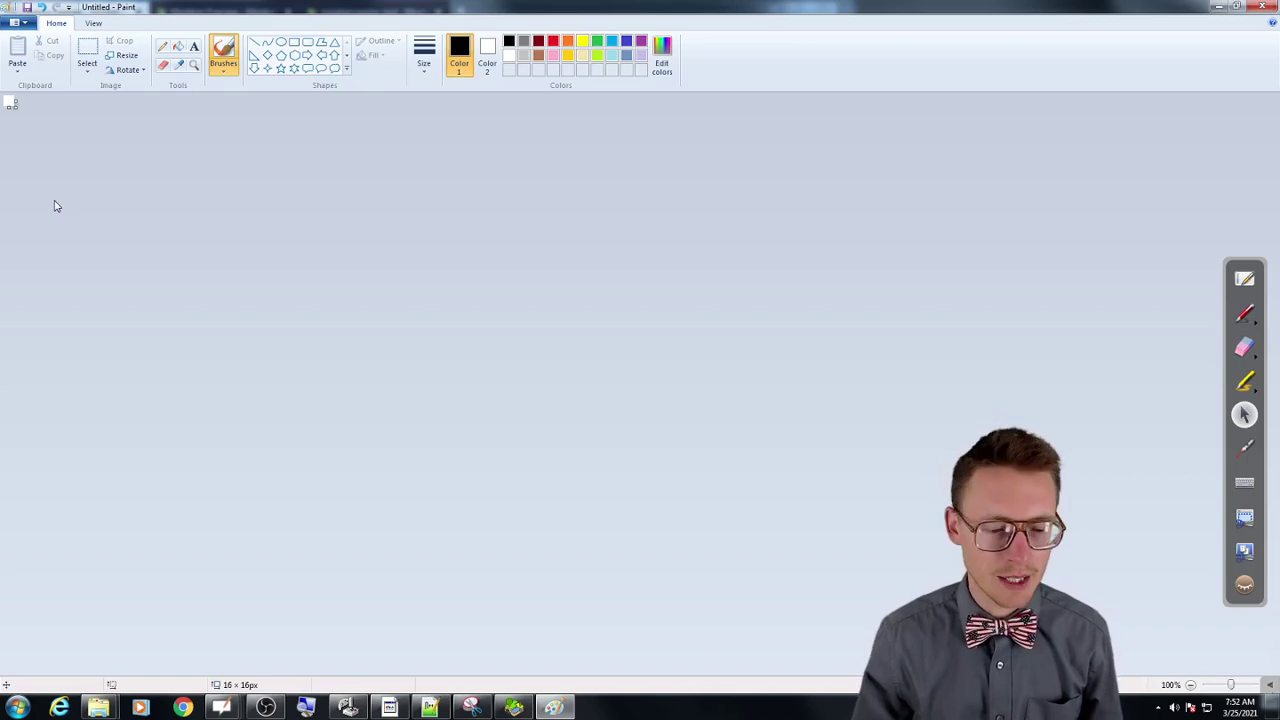
# Draw a black box divided by a horizontal line, with two short dashes above it, using the Pencil tool.
pyautogui.scroll(8, 7, 112)
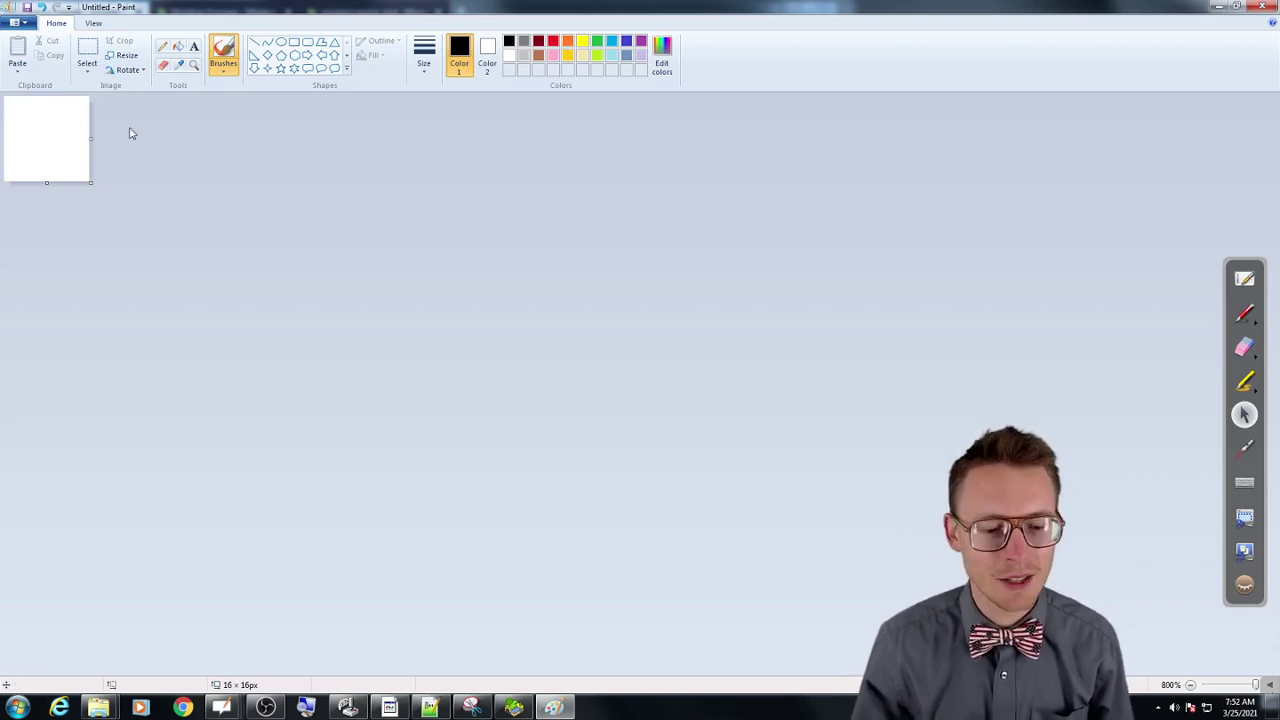
pyautogui.click(161, 52)
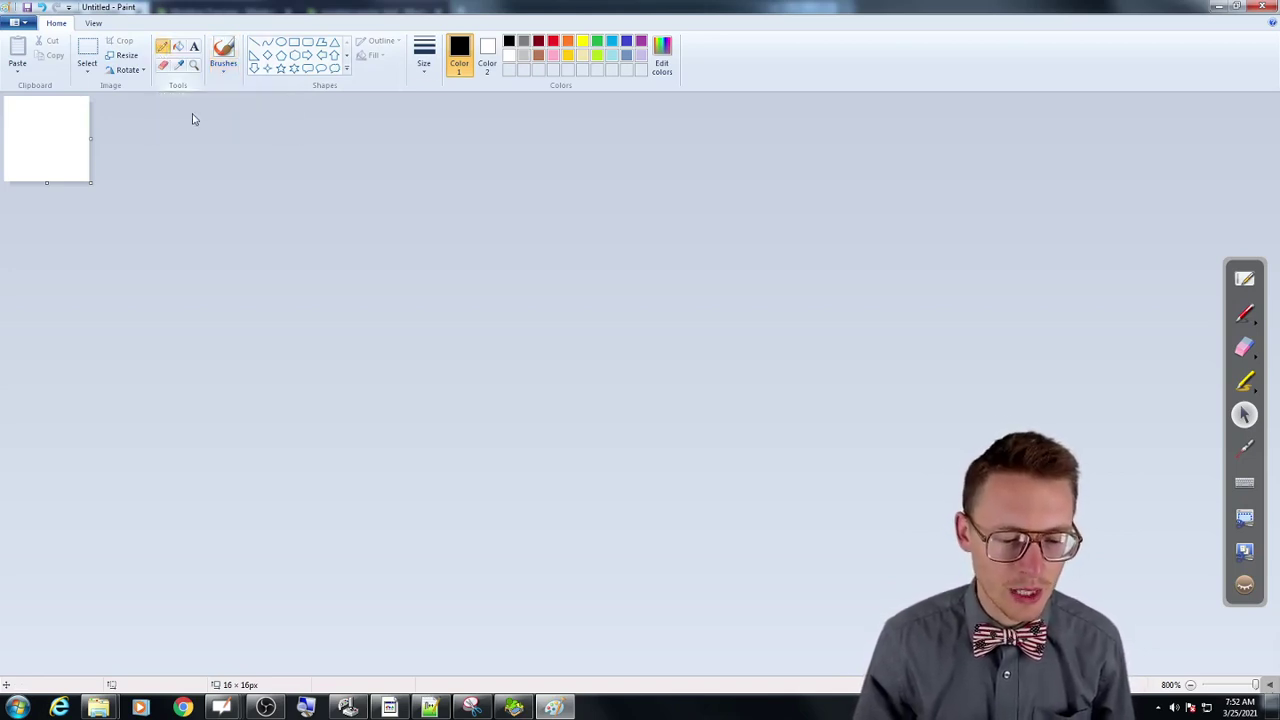
pyautogui.click(33, 124)
pyautogui.click(42, 124)
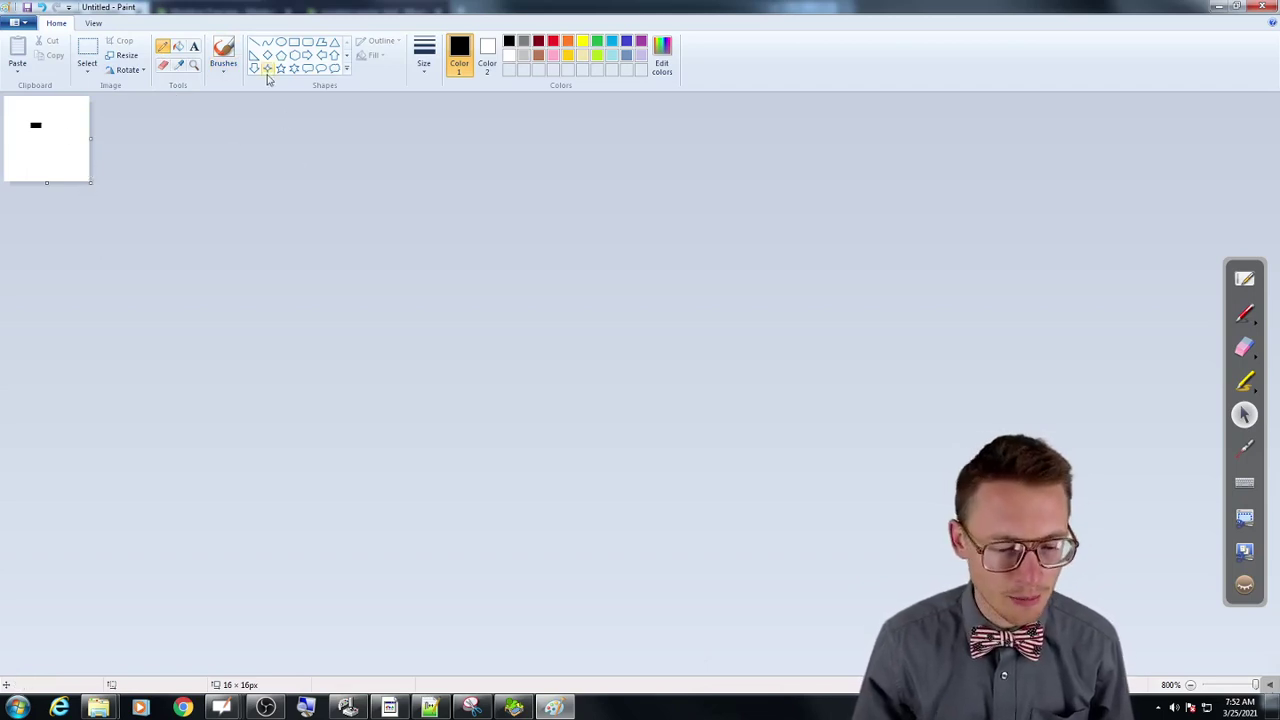
pyautogui.click(193, 66)
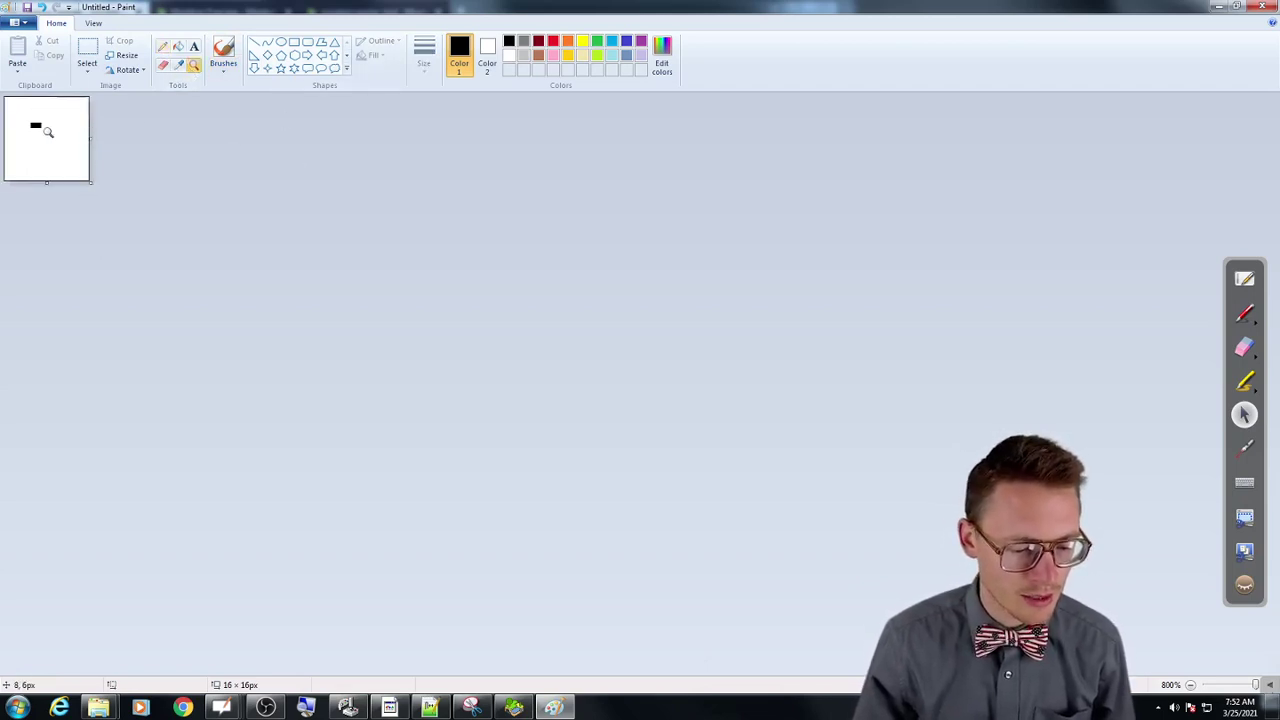
pyautogui.click(162, 46)
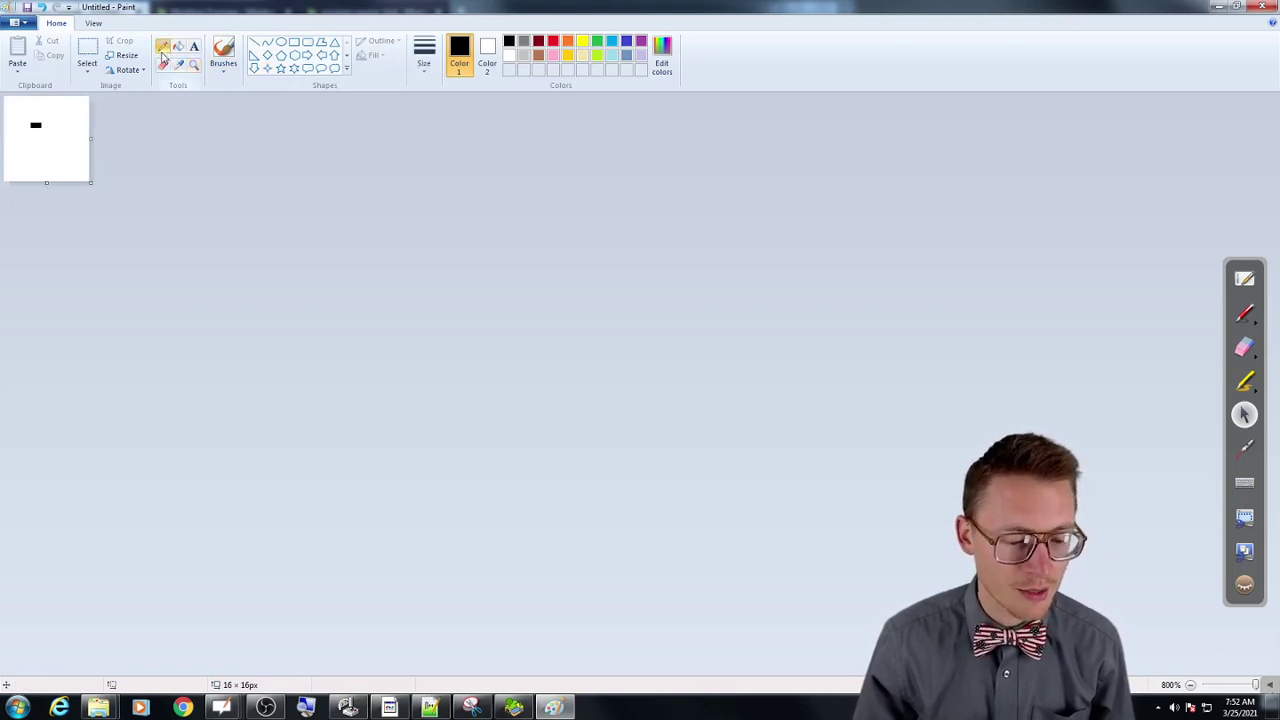
pyautogui.moveTo(42, 124)
pyautogui.mouseDown()
pyautogui.moveTo(63, 124)
pyautogui.moveTo(66, 156)
pyautogui.moveTo(27, 157)
pyautogui.moveTo(41, 109)
pyautogui.moveTo(73, 110)
pyautogui.moveTo(45, 142)
pyautogui.moveTo(68, 141)
pyautogui.mouseUp()
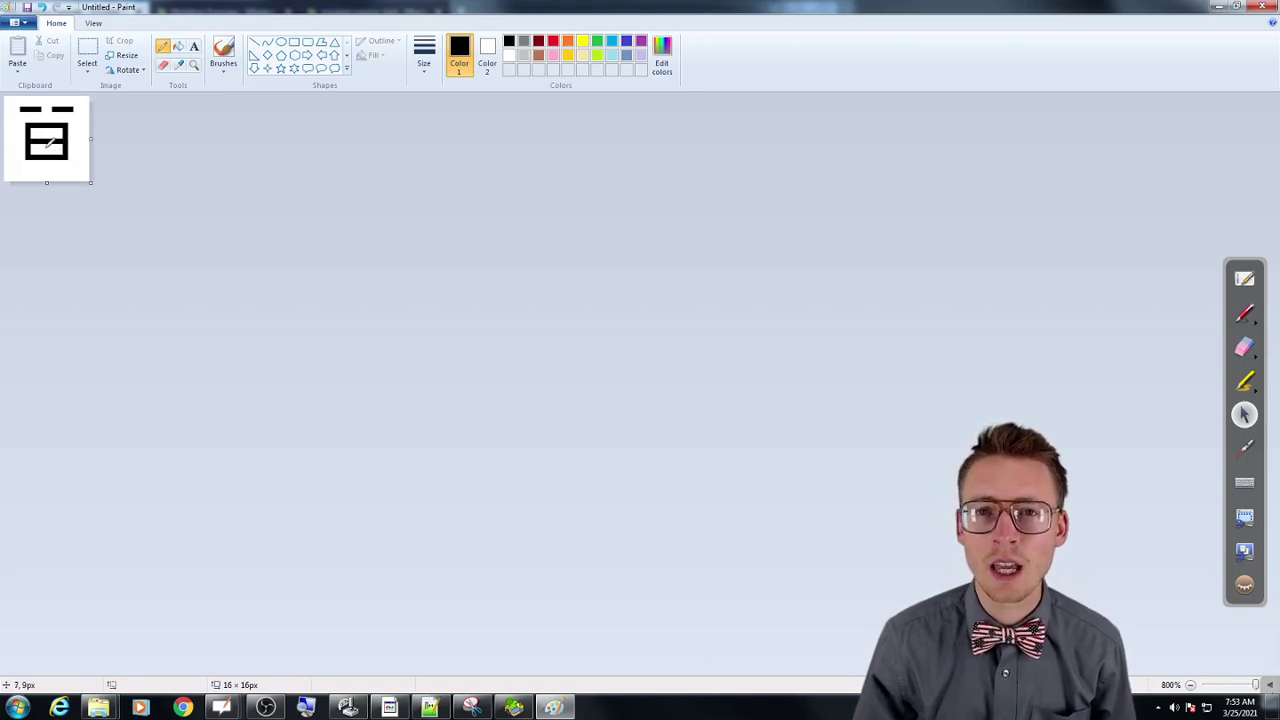
# Add single black pixels above and below the middle line inside the box to form teeth.
pyautogui.click(38, 134)
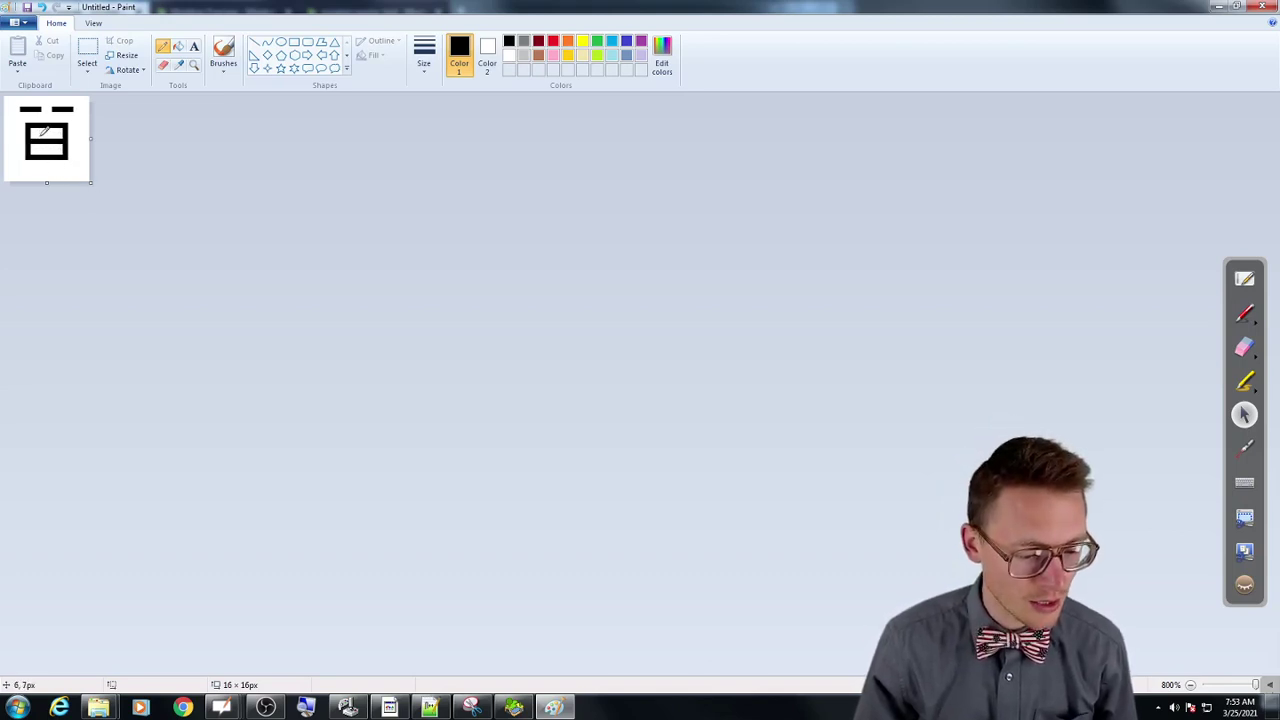
pyautogui.click(54, 136)
pyautogui.click(39, 147)
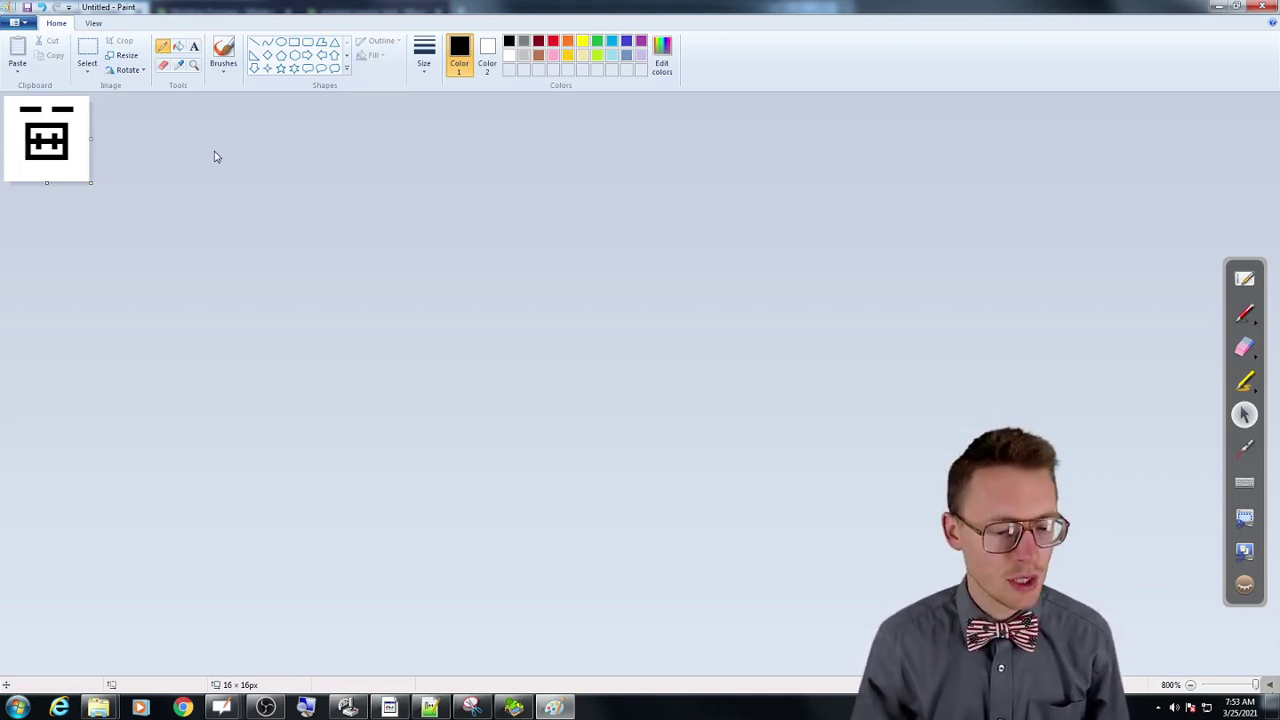
# Pencil some light gray along the upper edge and fill the white background around the face with light gray.
pyautogui.click(524, 56)
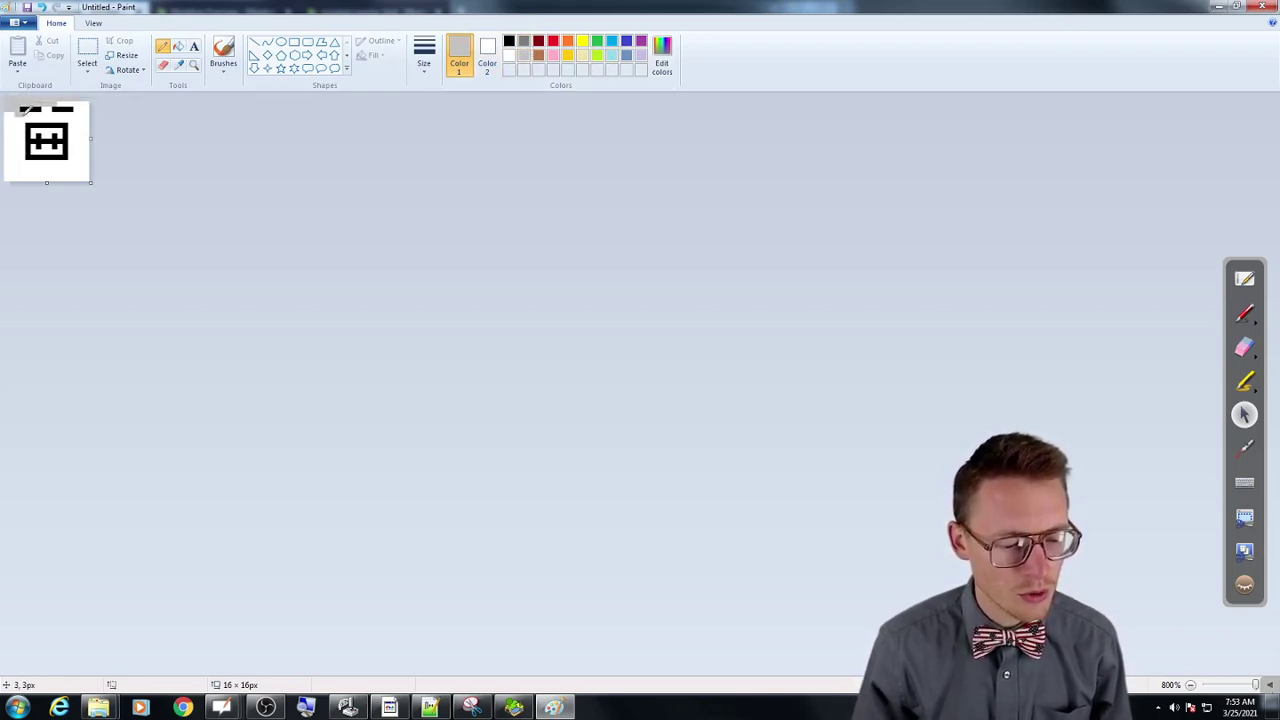
pyautogui.click(180, 48)
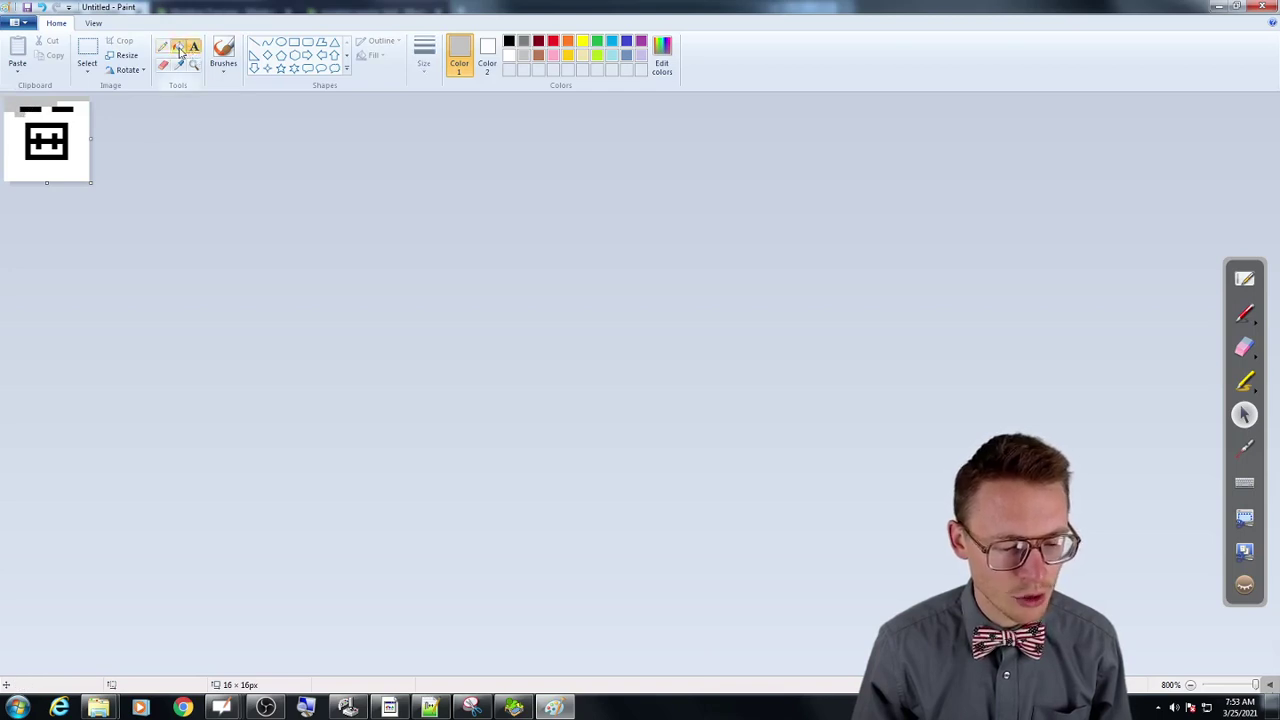
pyautogui.click(70, 118)
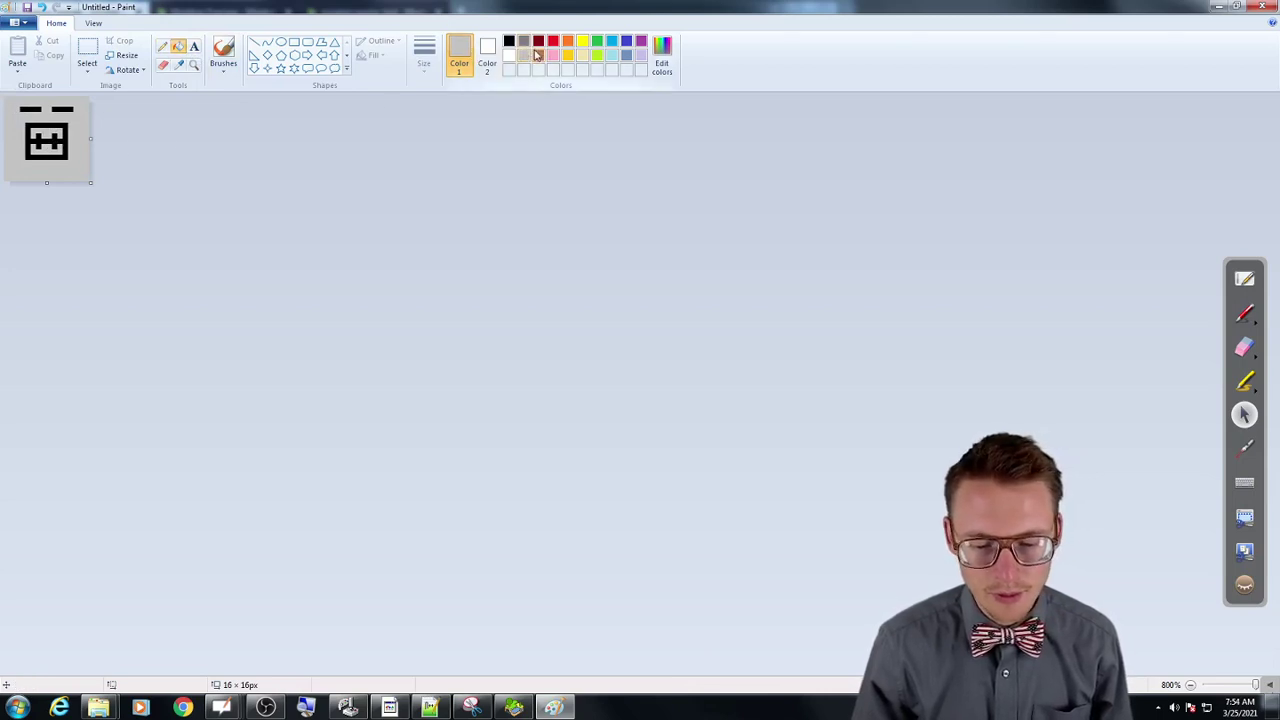
# Draw an uneven dark gray border around the edges of the texture with the Pencil tool.
pyautogui.click(523, 41)
pyautogui.click(162, 46)
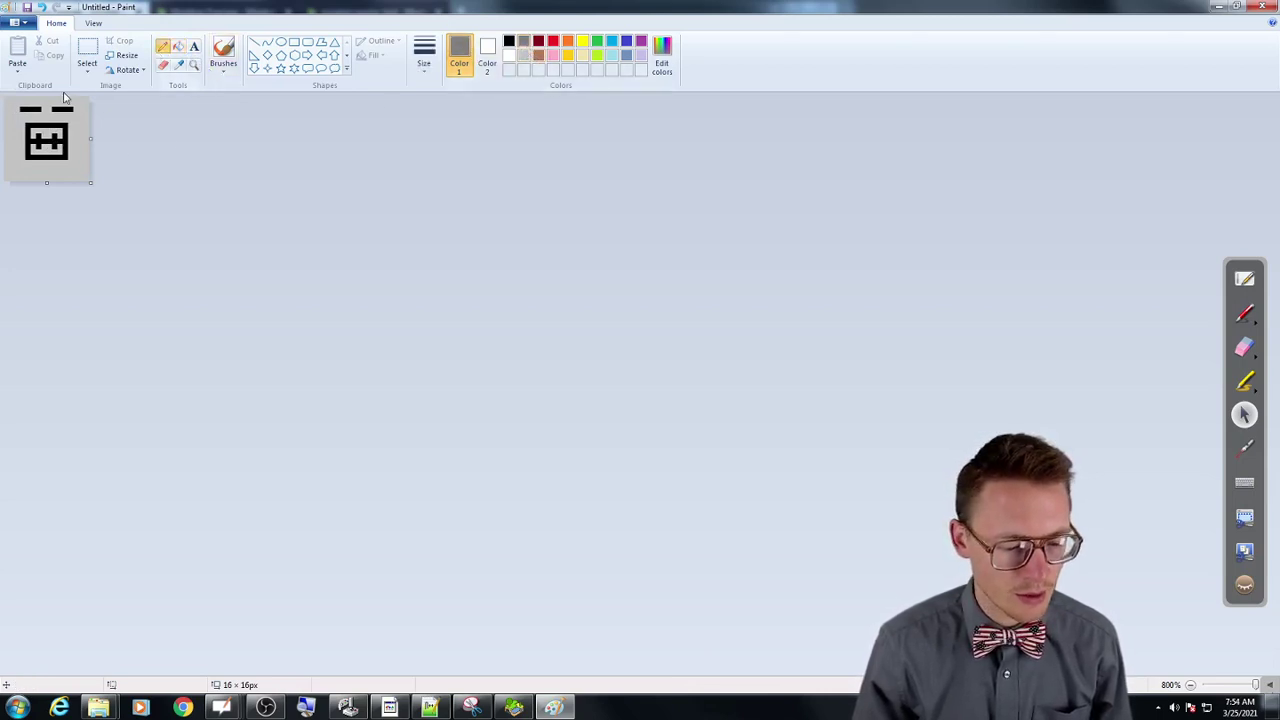
pyautogui.moveTo(63, 96); pyautogui.dragTo(131, 174)
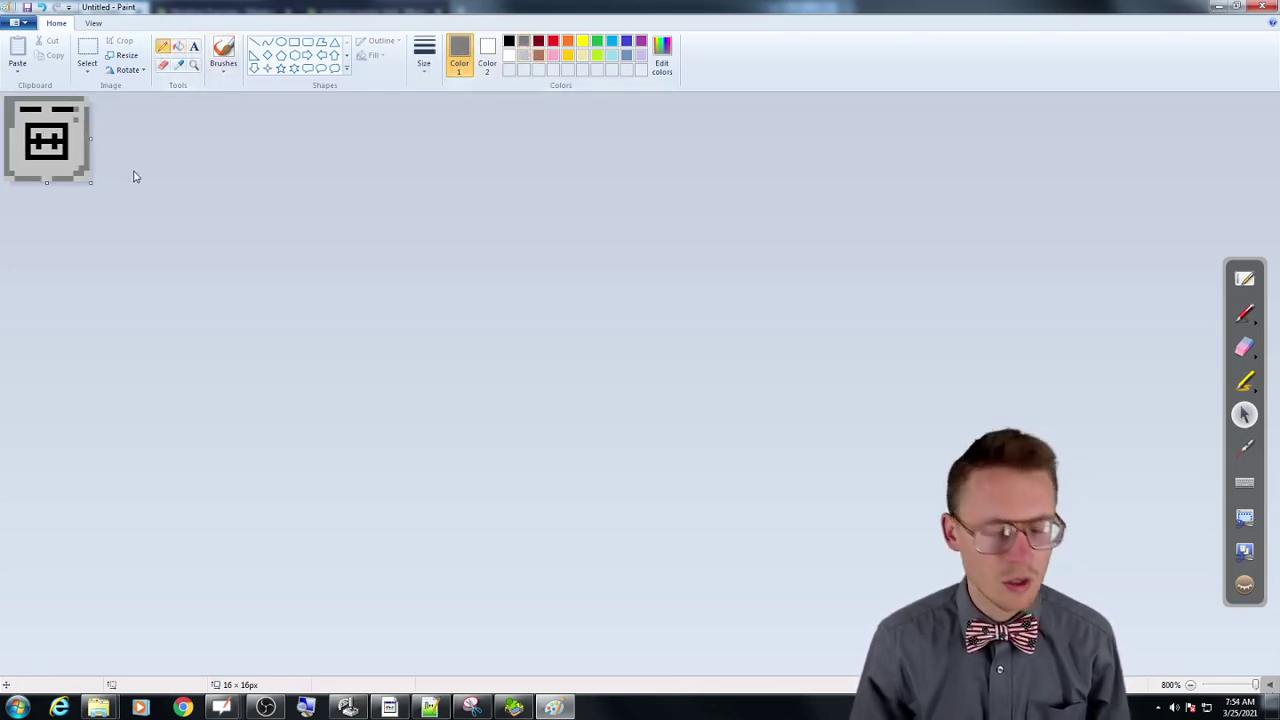
# Open the Save As dialog in mymod's textures folder and keep PNG as the file type.
pyautogui.click(18, 22)
pyautogui.click(77, 135)
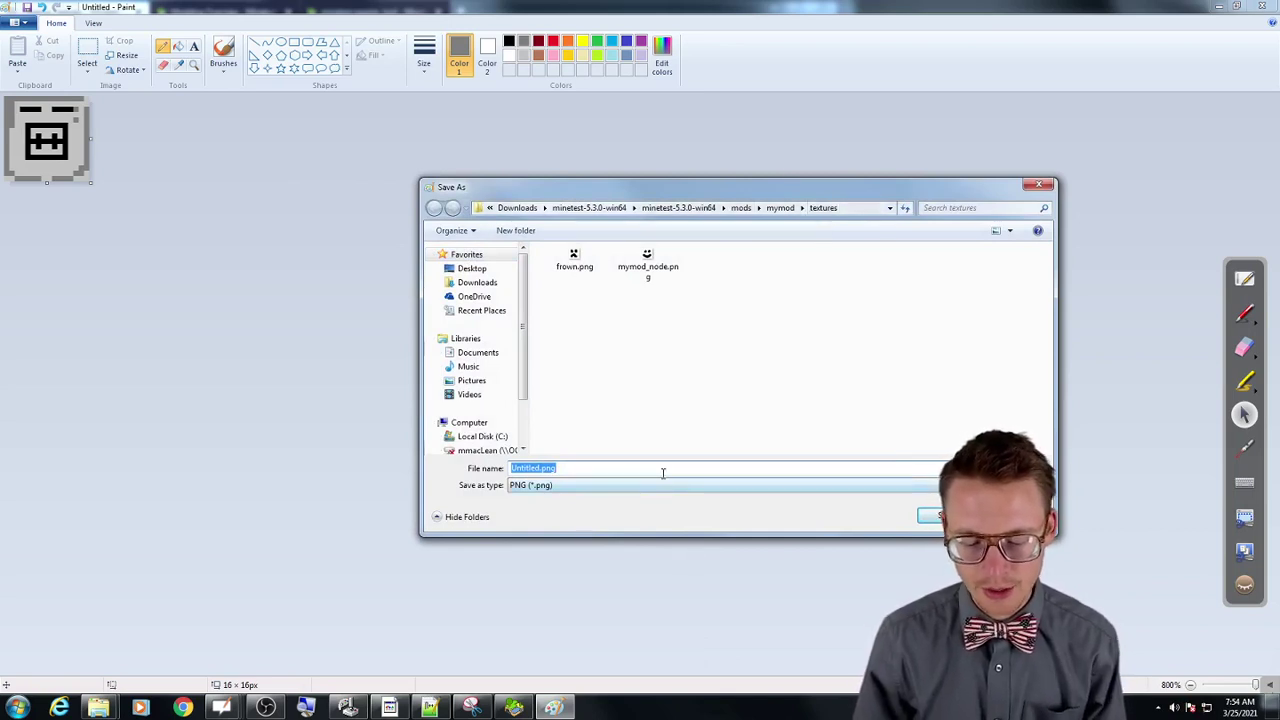
pyautogui.click(541, 468)
pyautogui.click(548, 486)
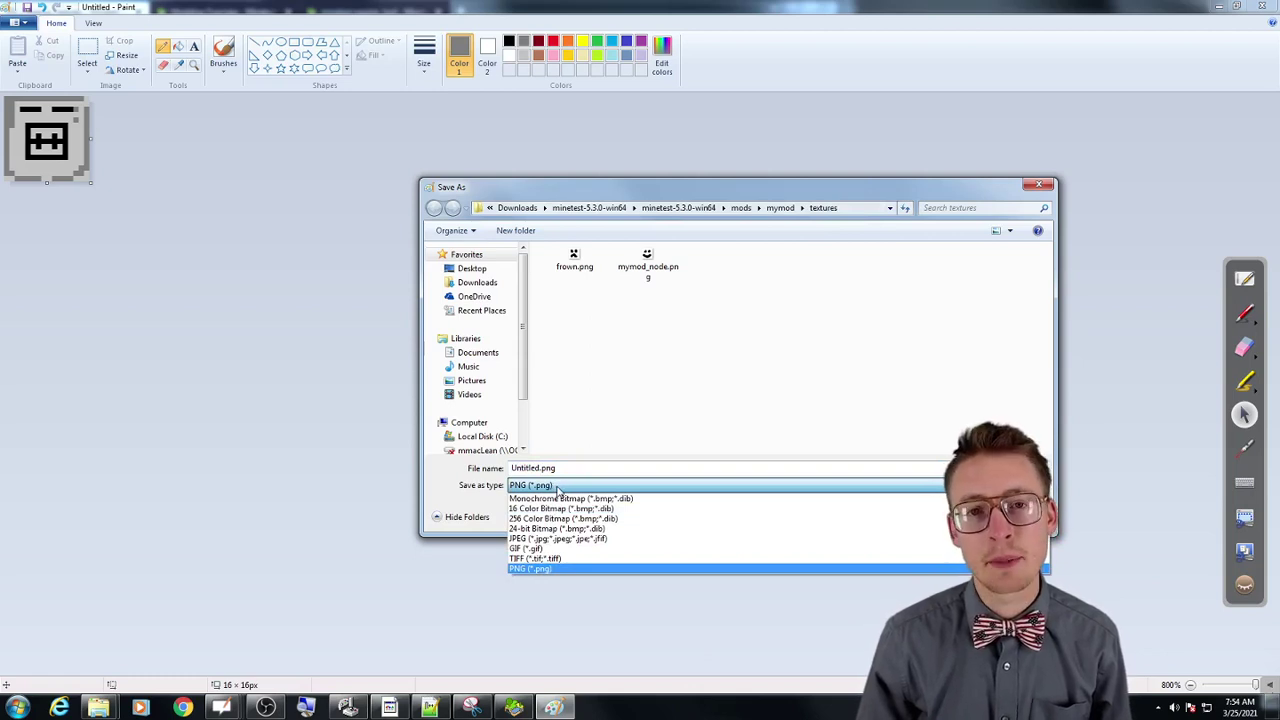
pyautogui.click(557, 487)
# Save the texture as mymod_picpaint.png and close the image editor.
pyautogui.doubleClick(541, 468)
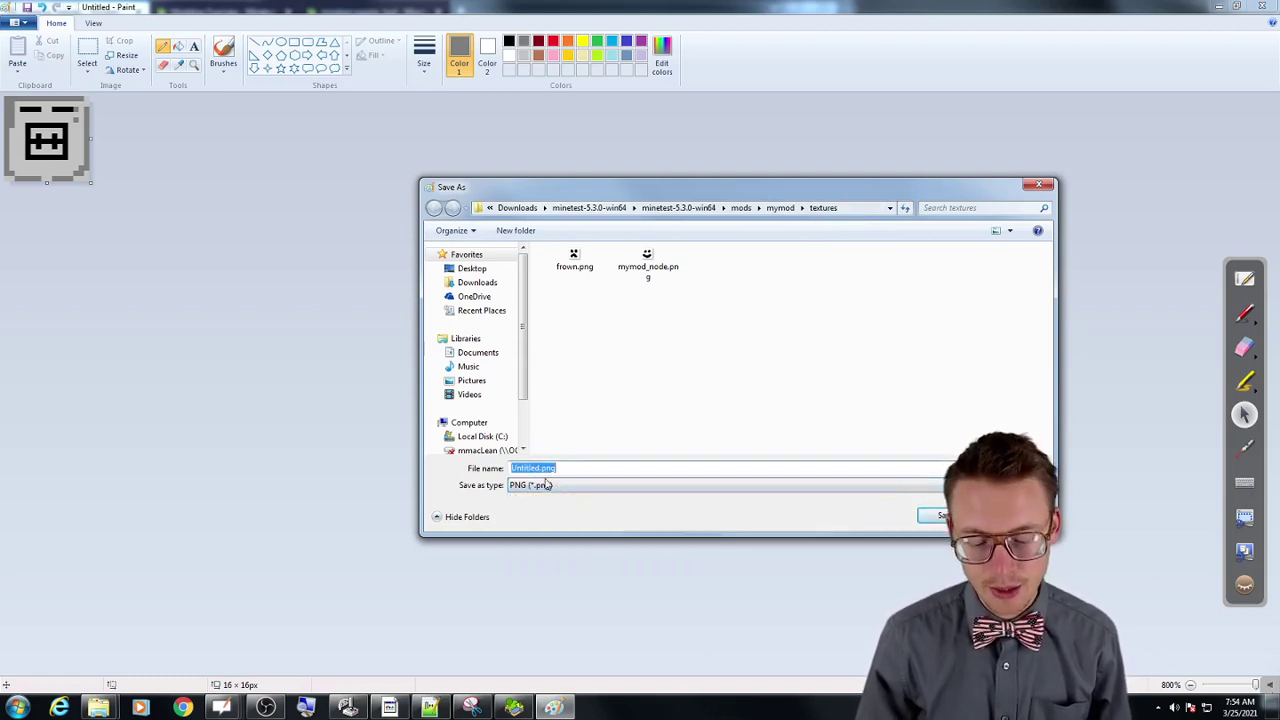
pyautogui.click(541, 468)
pyautogui.hotkey('shift', 'Home')
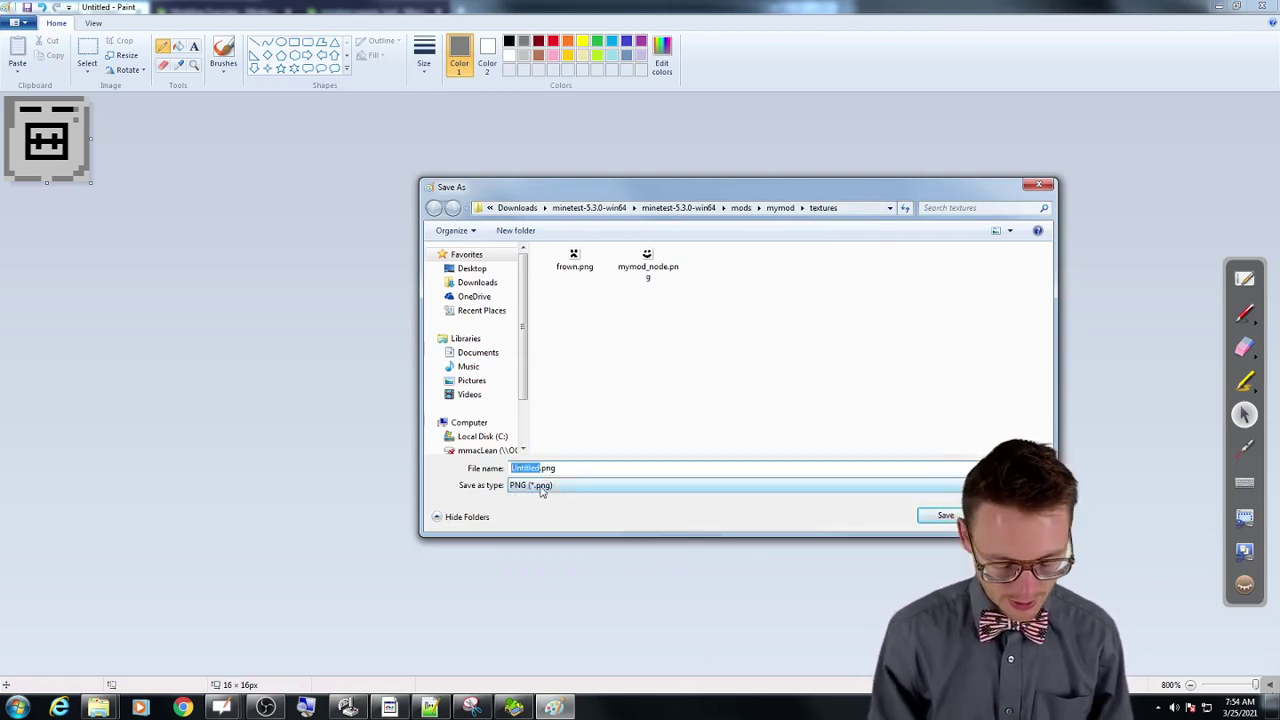
pyautogui.write('mymod')
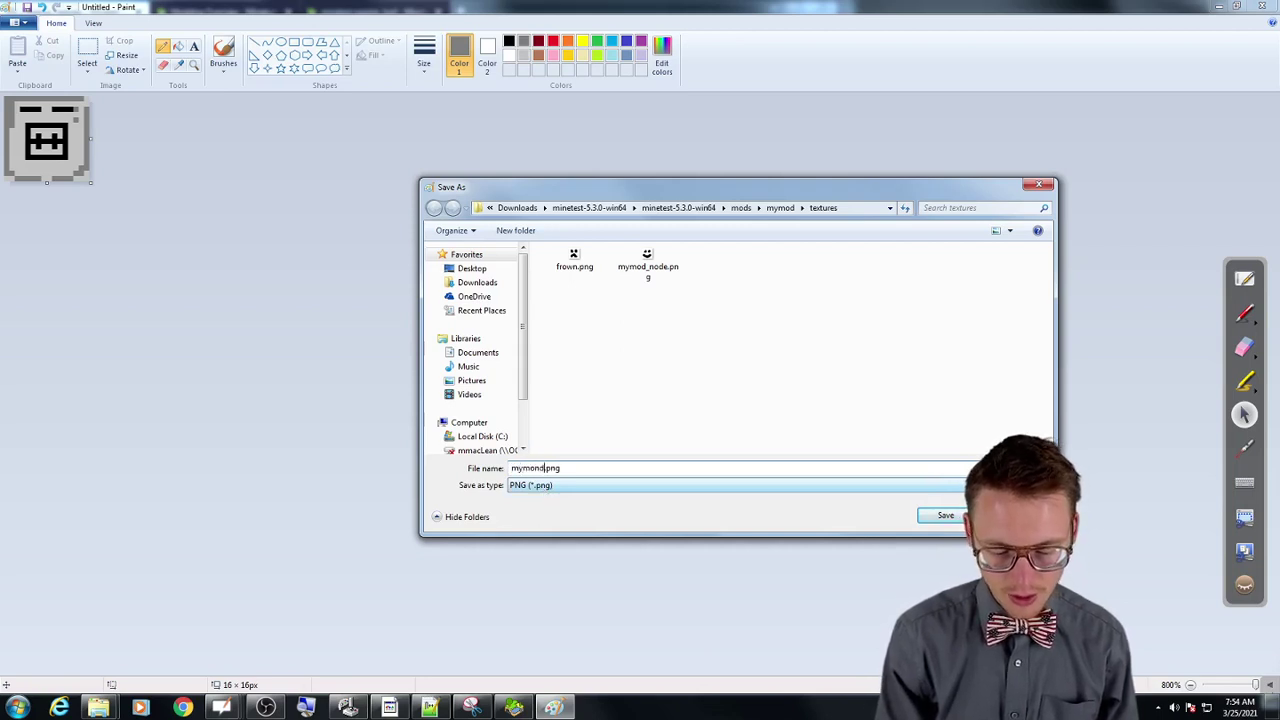
pyautogui.write('_')
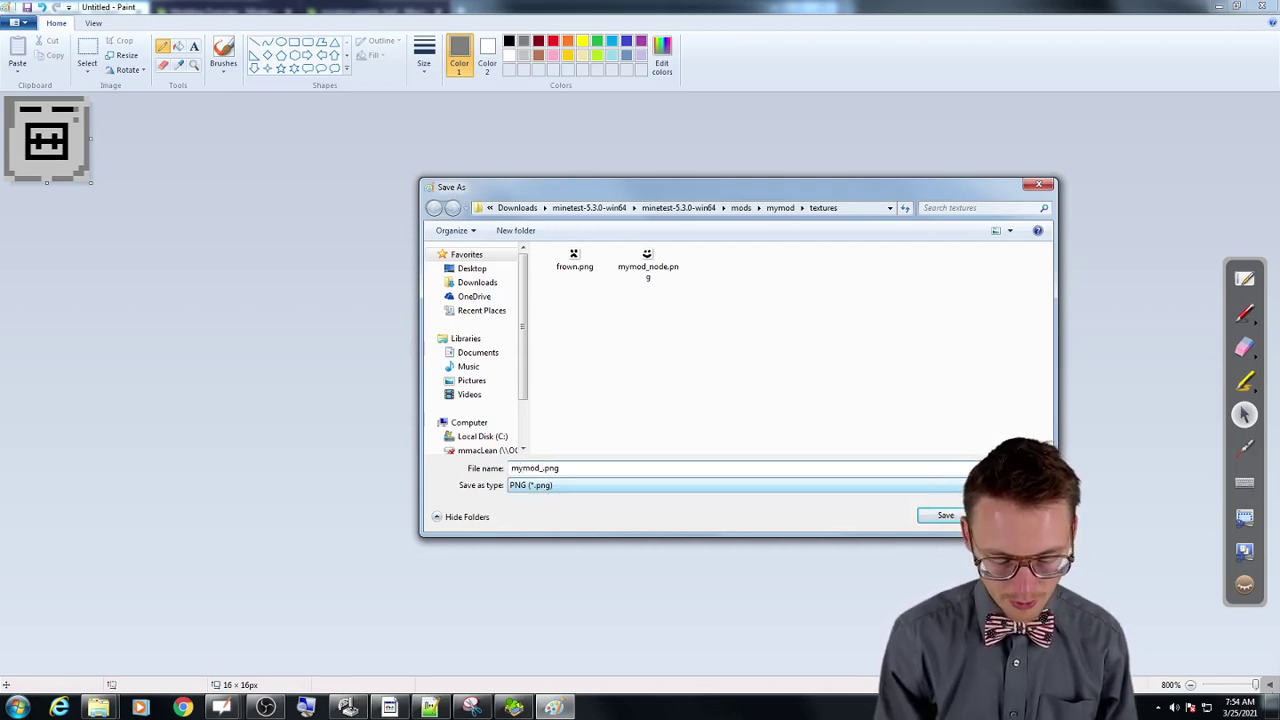
pyautogui.write('pic')
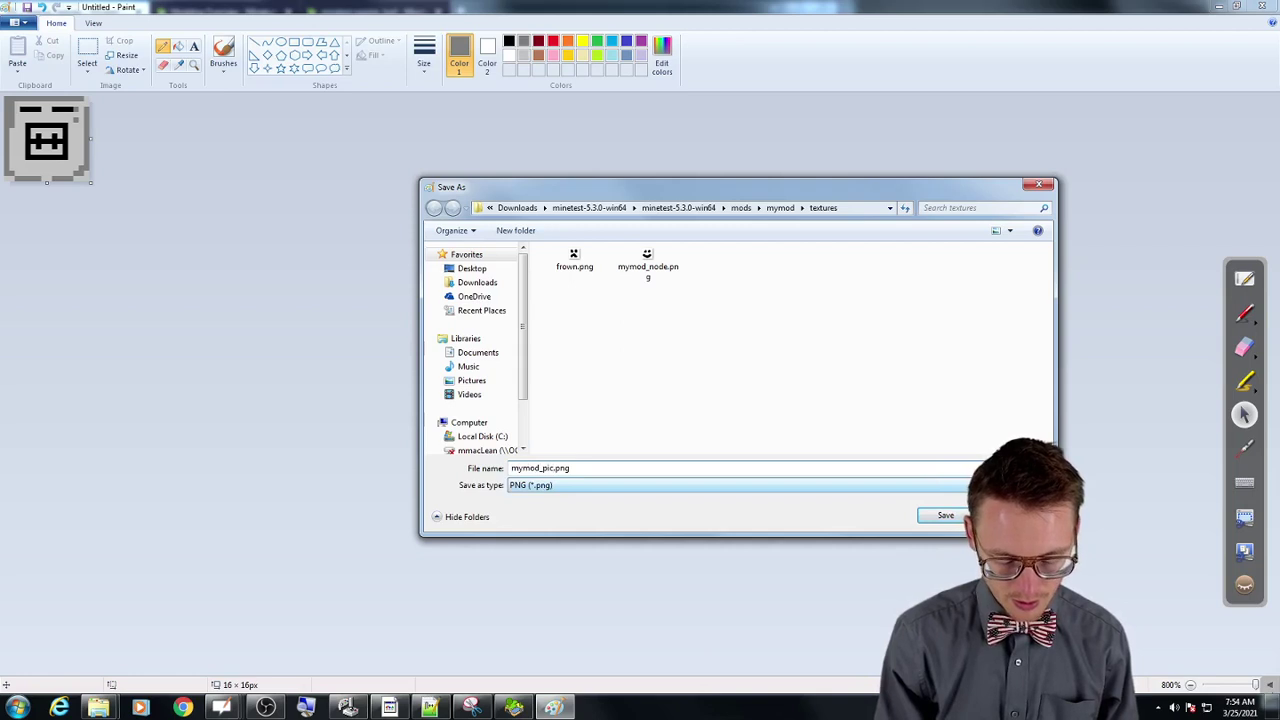
pyautogui.write('paint')
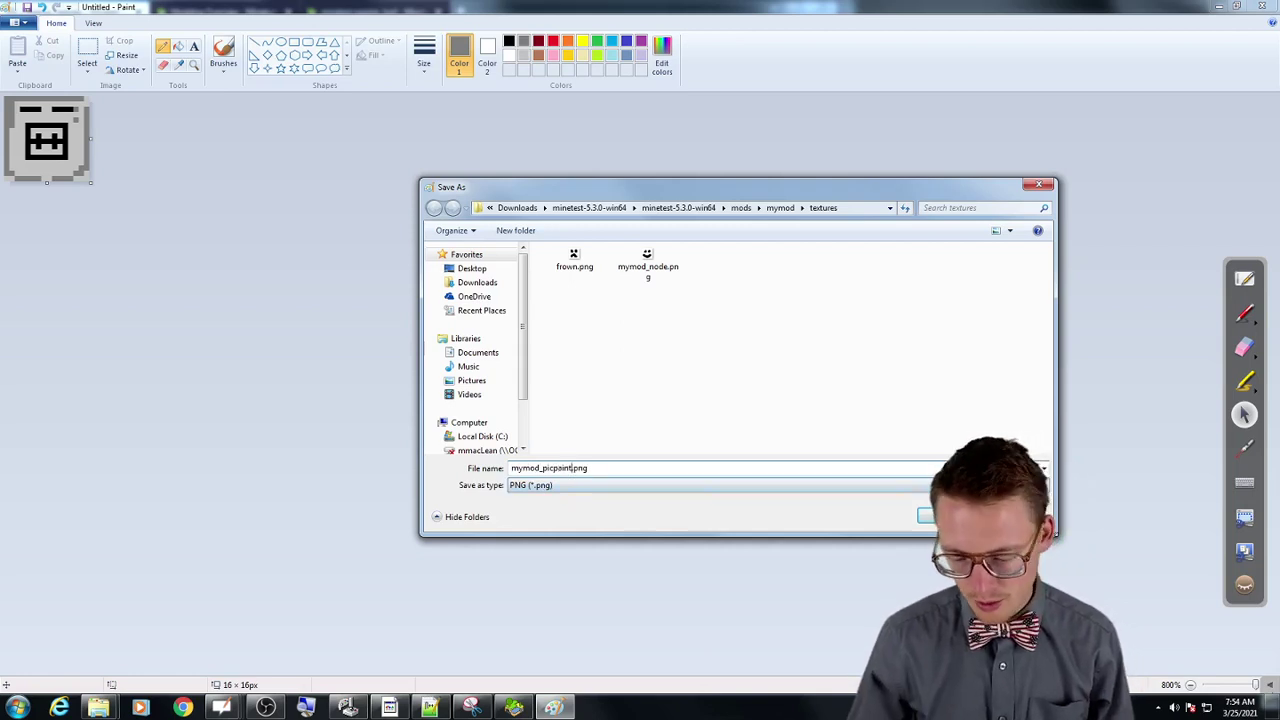
pyautogui.press('Return')
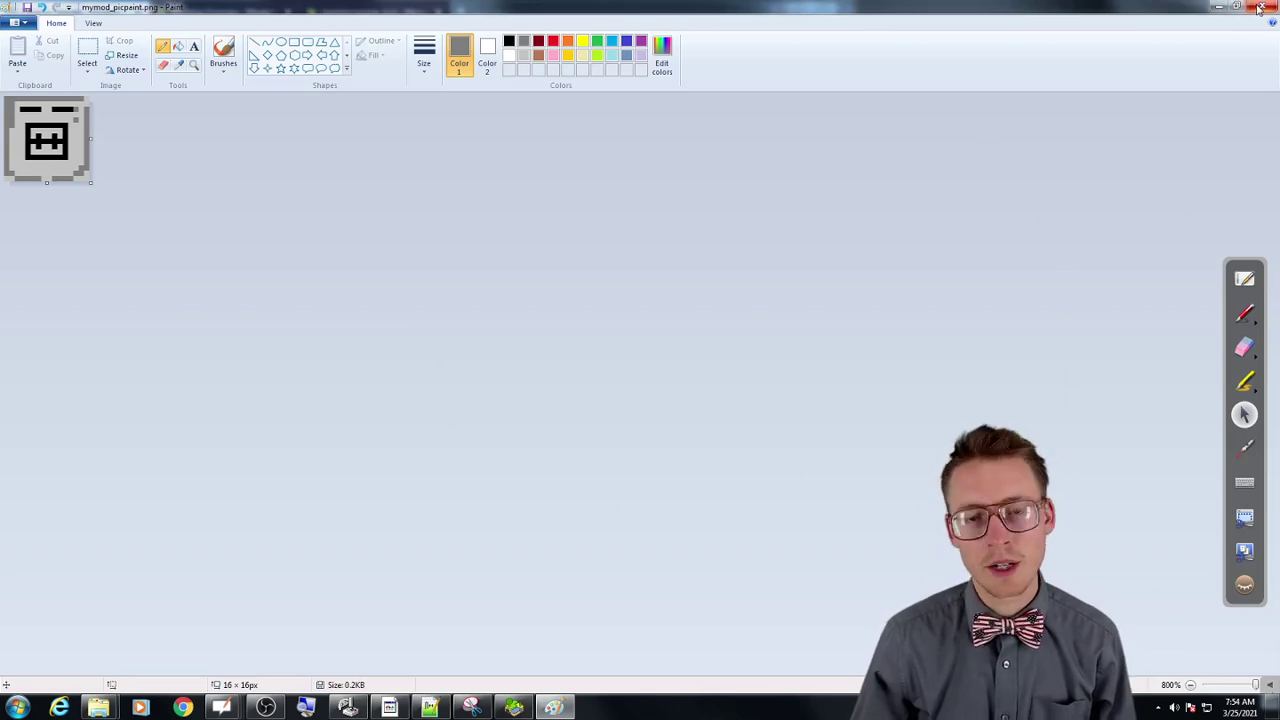
pyautogui.click(1260, 7)
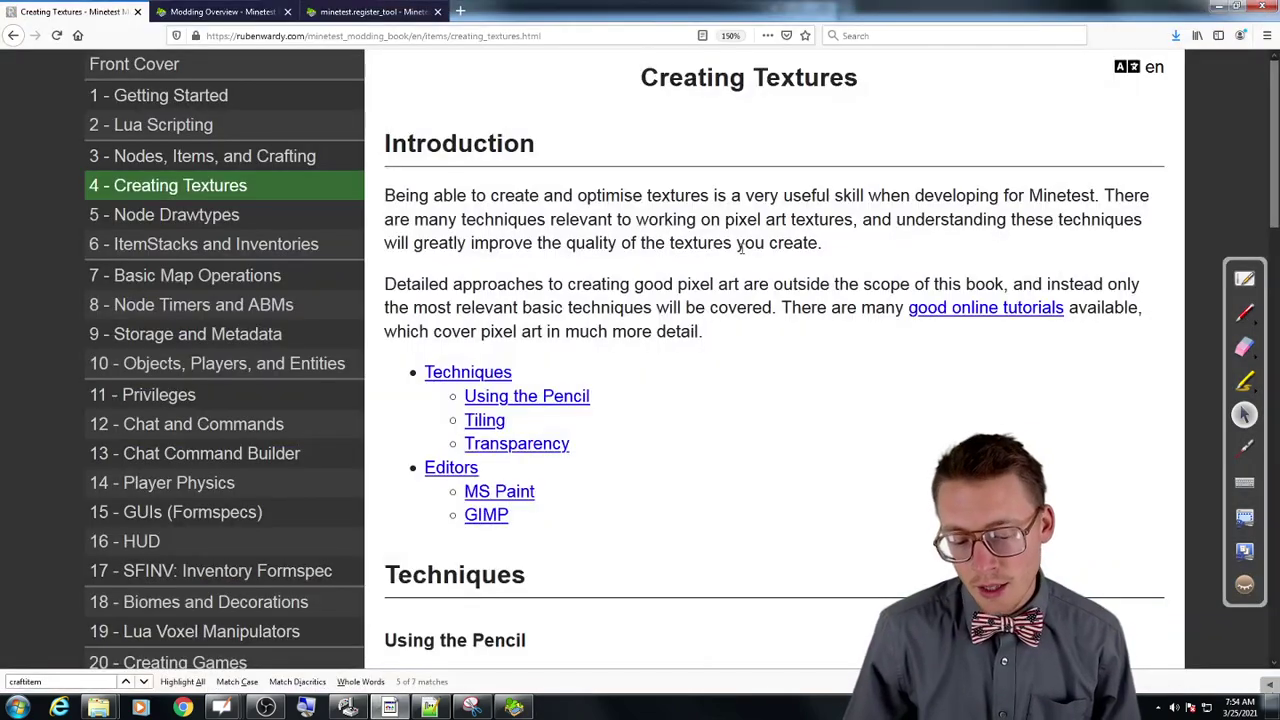